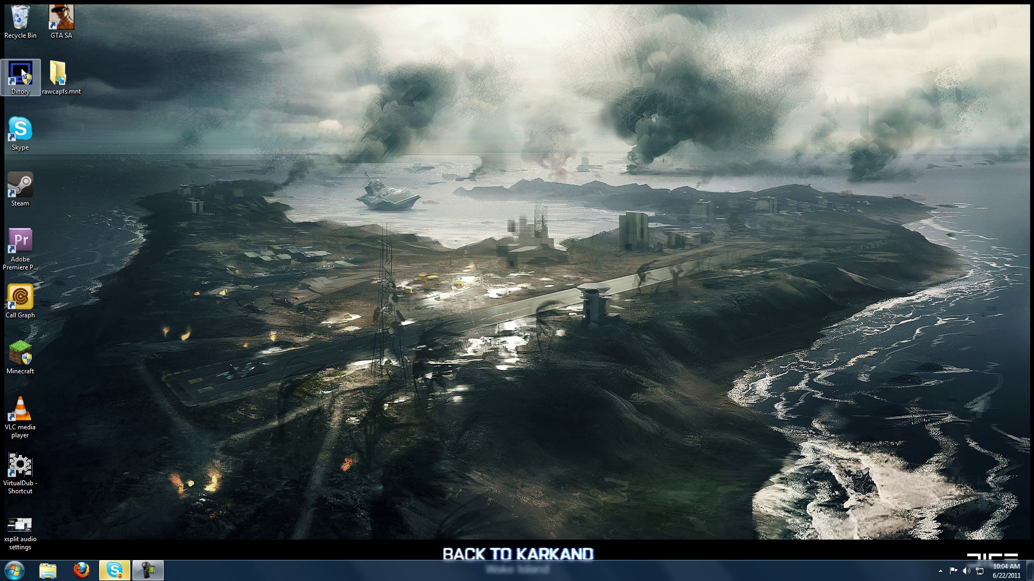
- Launch Dxtory 2.0 to show the CivilizationV.exe profile's target information and process list
{"action": "double_click", "coordinate": [21, 71]}
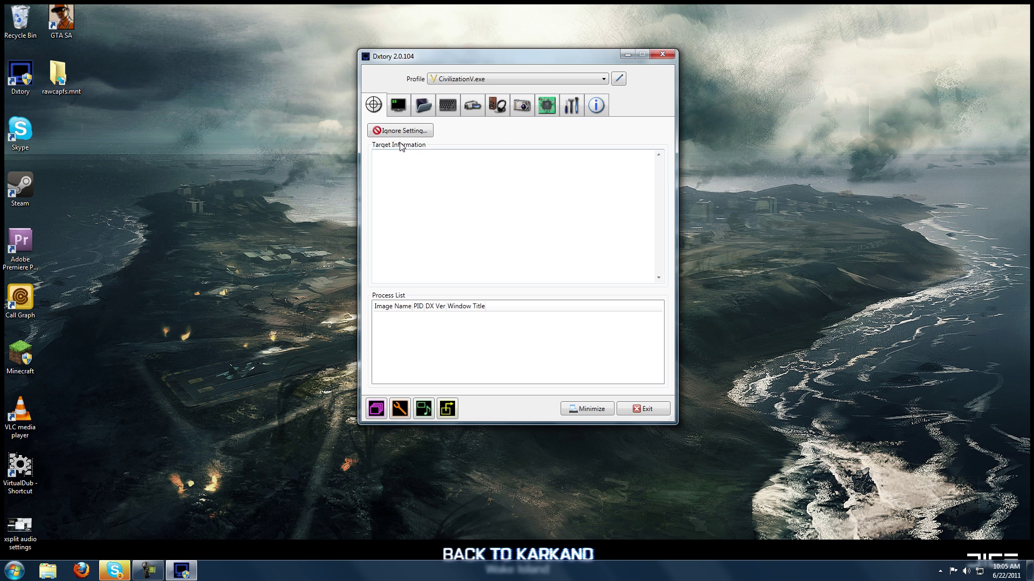
- Show the overlay settings with Video FPS, Write File FPS and Record Status enabled
{"action": "left_click", "coordinate": [398, 109]}
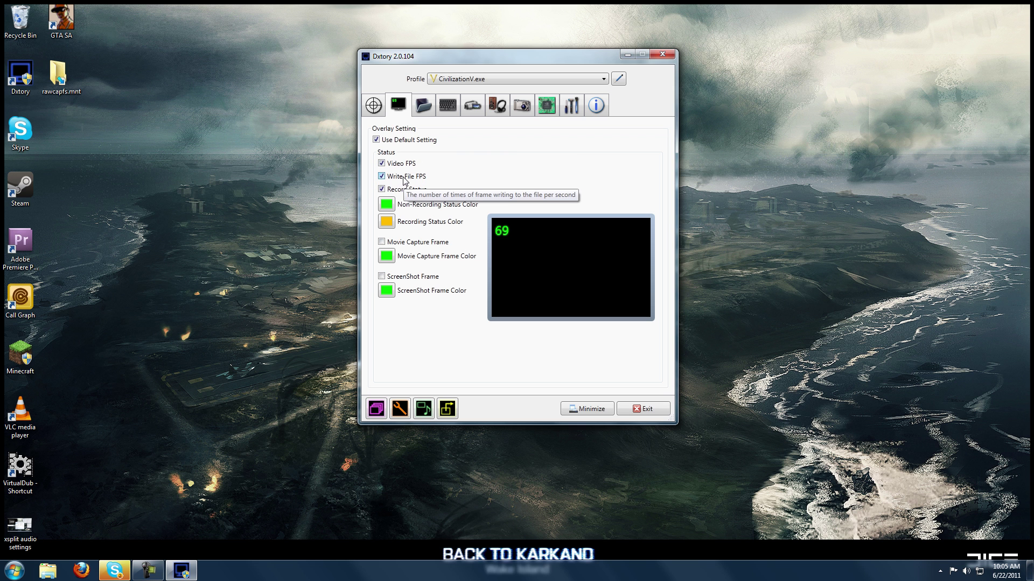
- Review the movie folders on E: and F:, cancel adding a folder, and select the E: row
{"action": "left_click", "coordinate": [425, 110]}
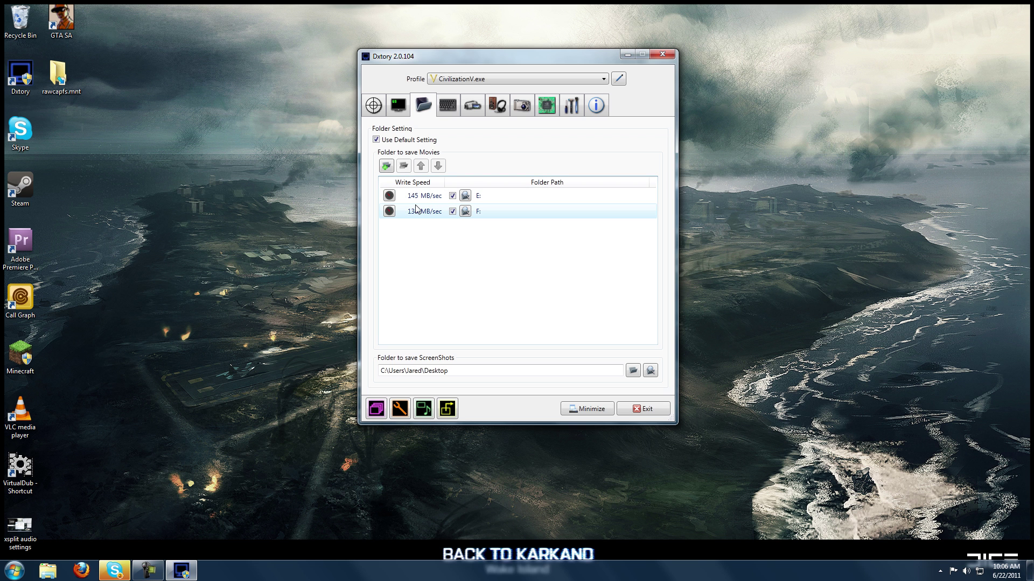
{"action": "left_click", "coordinate": [387, 167]}
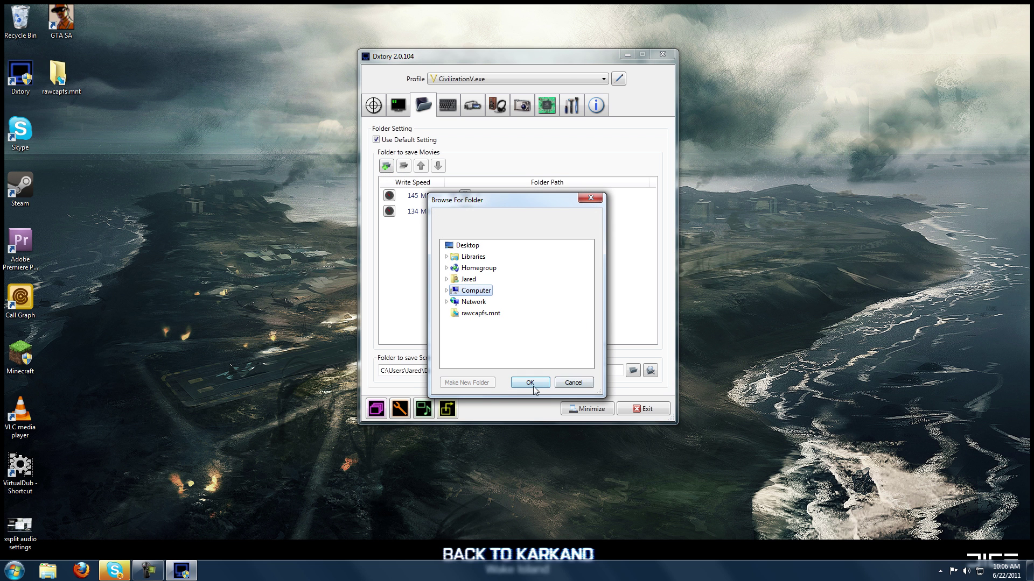
{"action": "left_click", "coordinate": [570, 386]}
{"action": "left_click", "coordinate": [424, 195]}
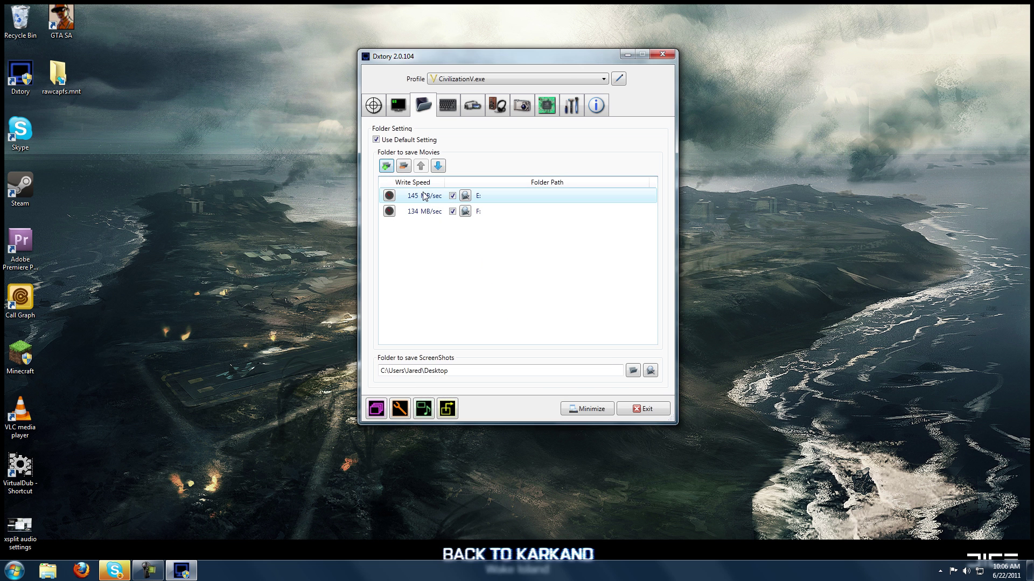
- Run a 1000 MB write-speed benchmark on drive E: and close the result
{"action": "left_click", "coordinate": [396, 195]}
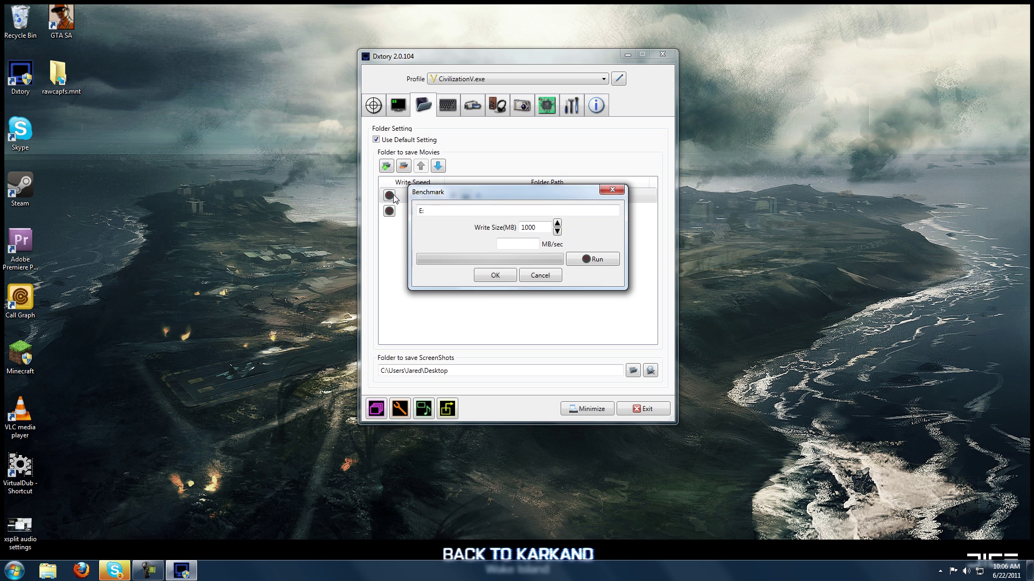
{"action": "left_click", "coordinate": [597, 260]}
{"action": "left_click", "coordinate": [606, 187]}
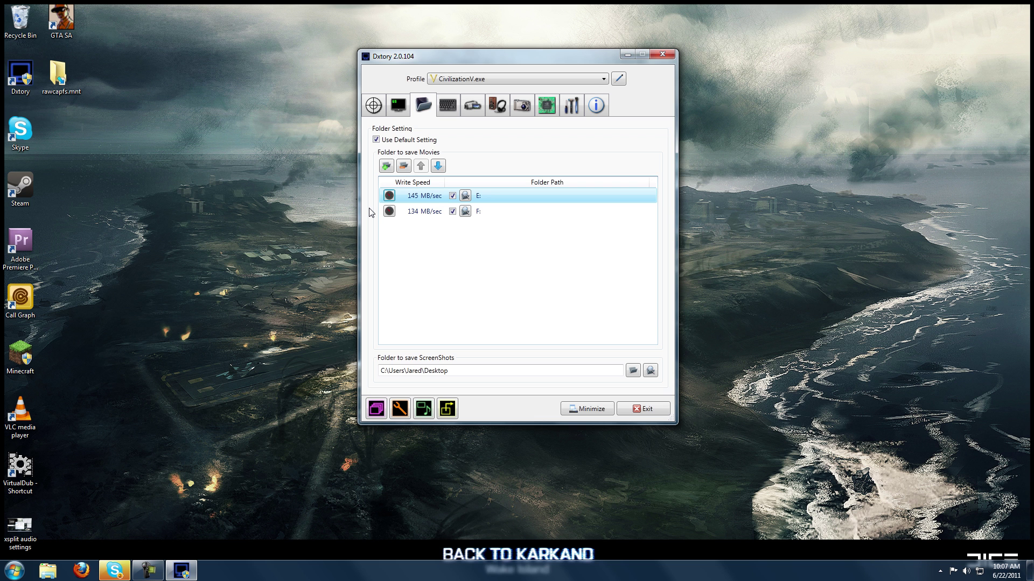
- Review the capture hotkeys, then view the movie settings: Dxtory Video Codec, 30 fps, RawCap
{"action": "left_click", "coordinate": [442, 109]}
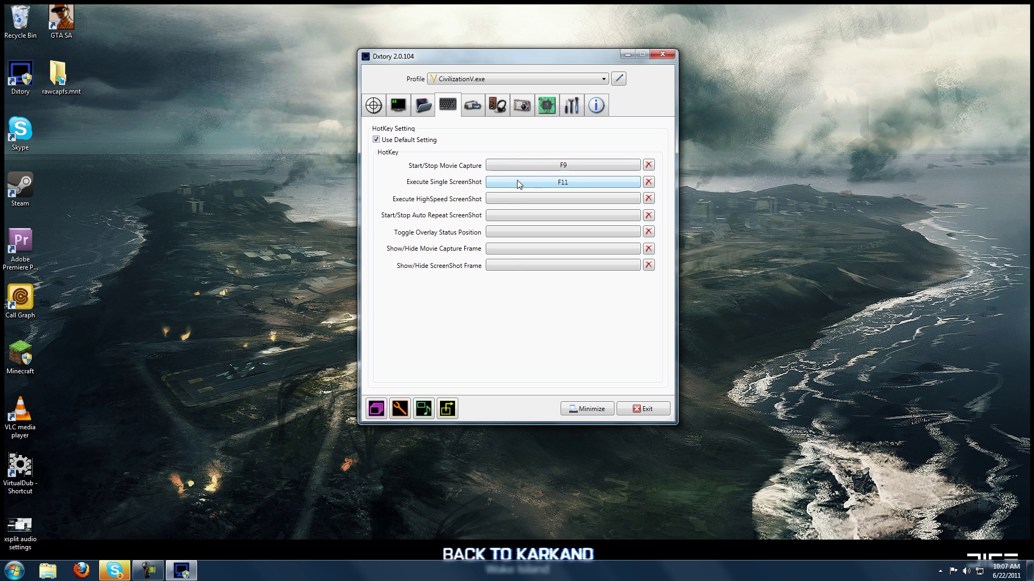
{"action": "left_click", "coordinate": [472, 106]}
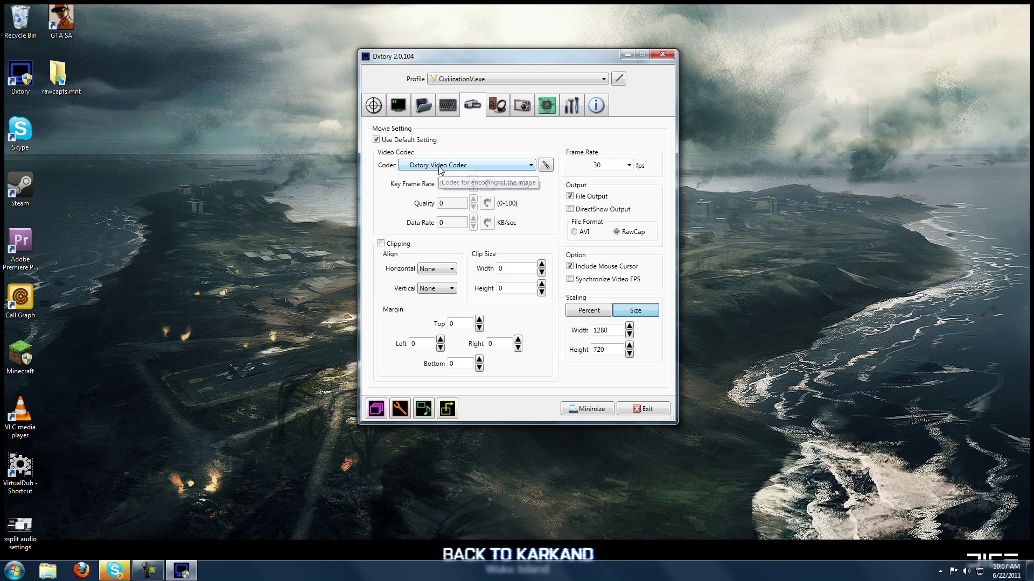
{"action": "left_click", "coordinate": [526, 166]}
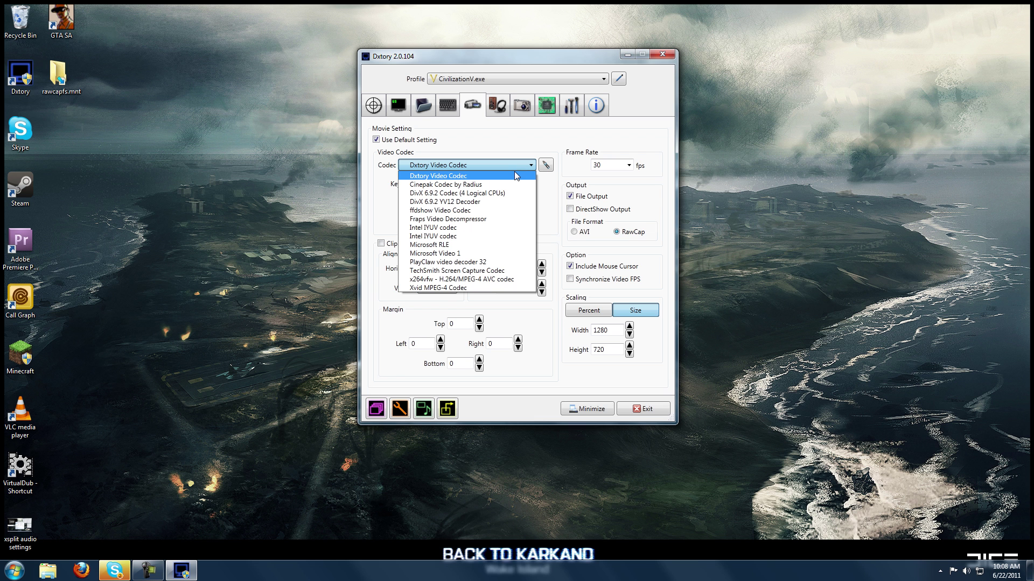
{"action": "left_click", "coordinate": [511, 175]}
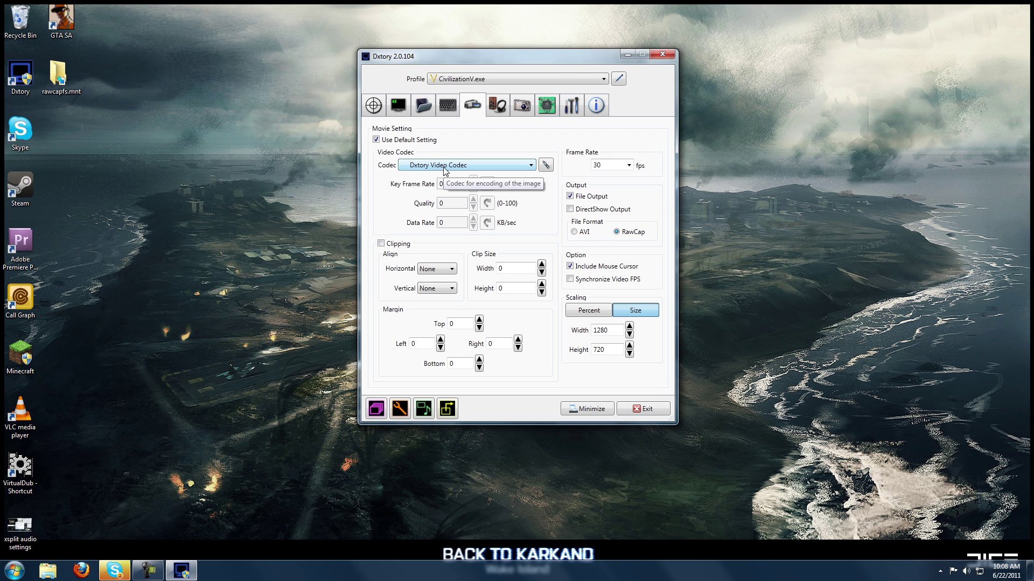
- Configure Dxtory Video Codec as YUV24 - High Quality with Compress checked, and confirm
{"action": "left_click", "coordinate": [544, 165]}
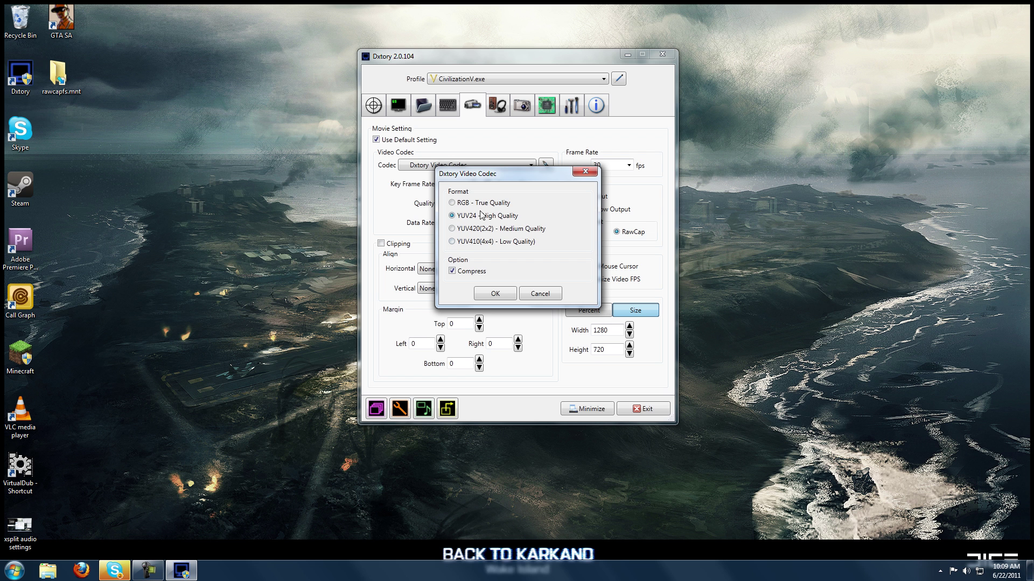
{"action": "left_click", "coordinate": [458, 242]}
{"action": "left_click", "coordinate": [506, 294]}
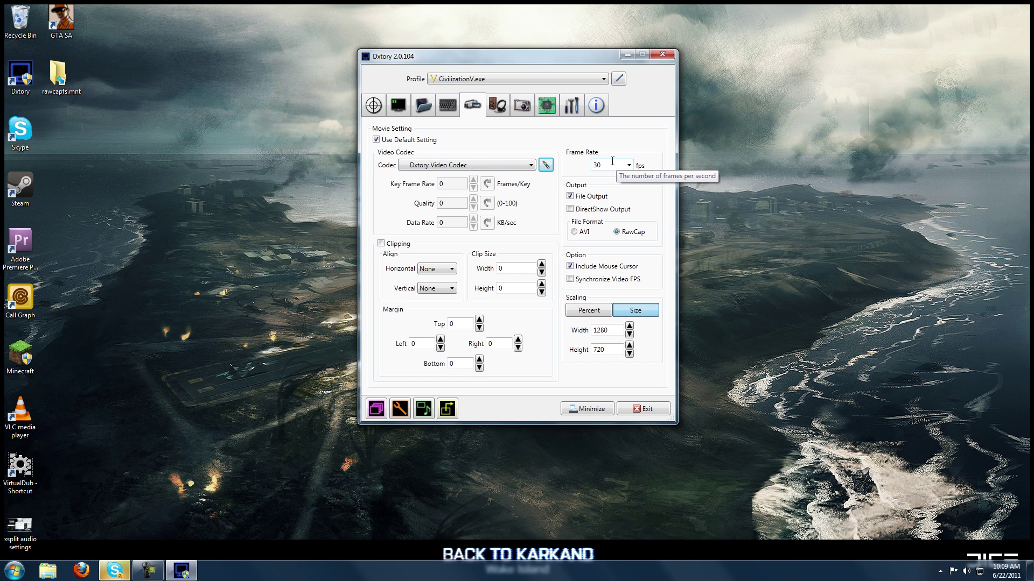
{"action": "left_click", "coordinate": [628, 166]}
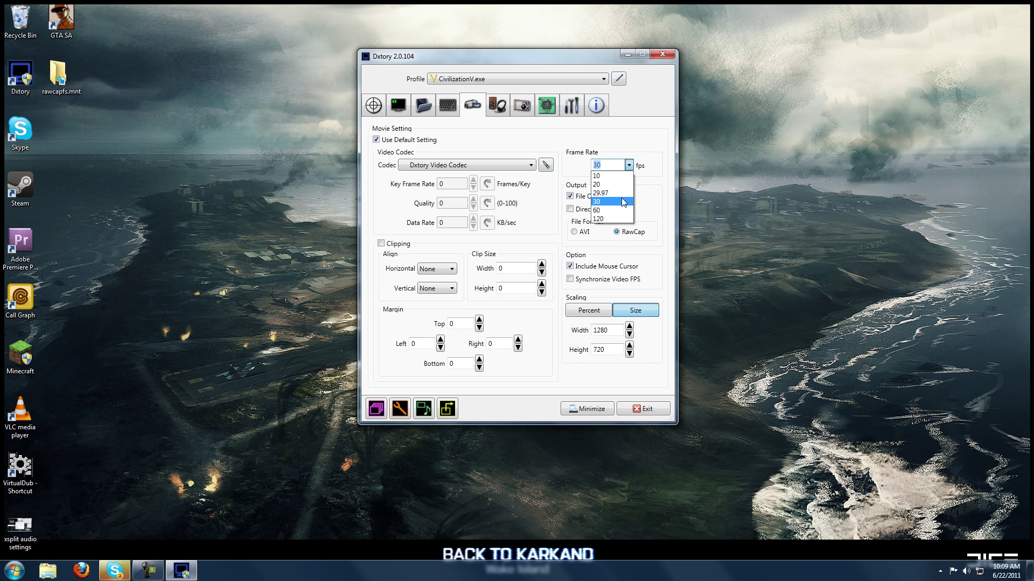
{"action": "left_click", "coordinate": [623, 201]}
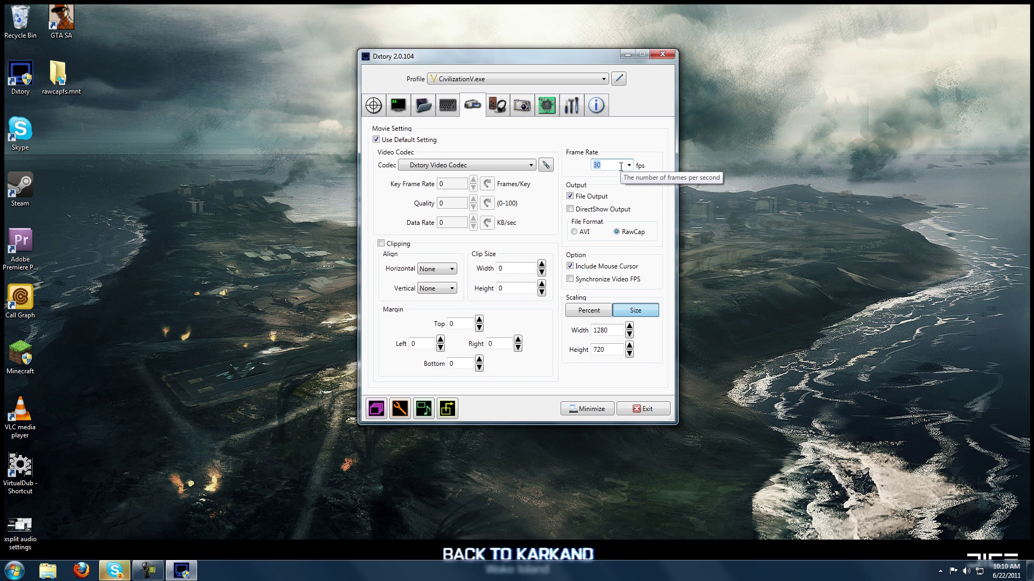
{"action": "type", "text": "60"}
{"action": "key", "text": "BackSpace"}
{"action": "key", "text": "BackSpace"}
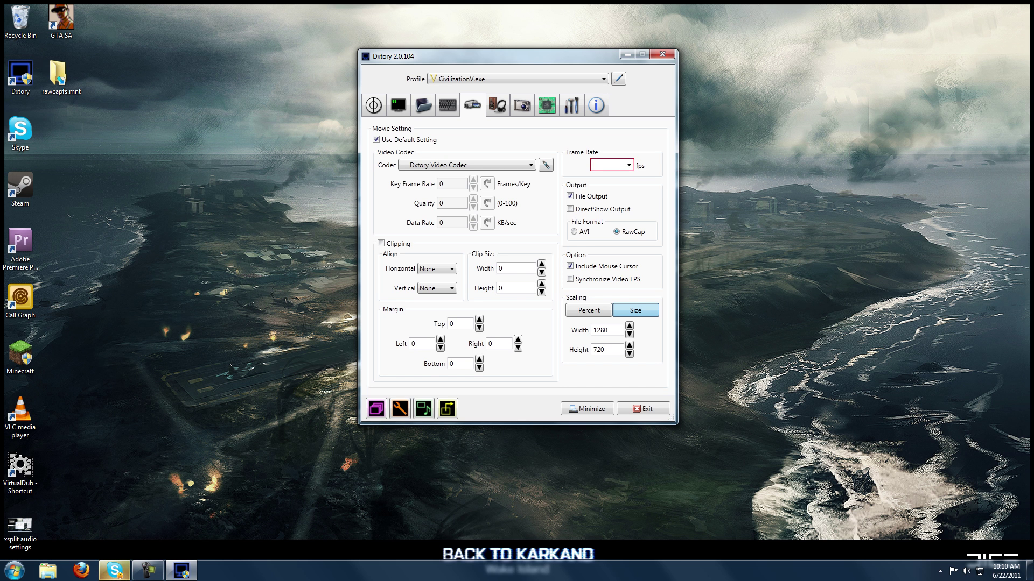
{"action": "type", "text": "30"}
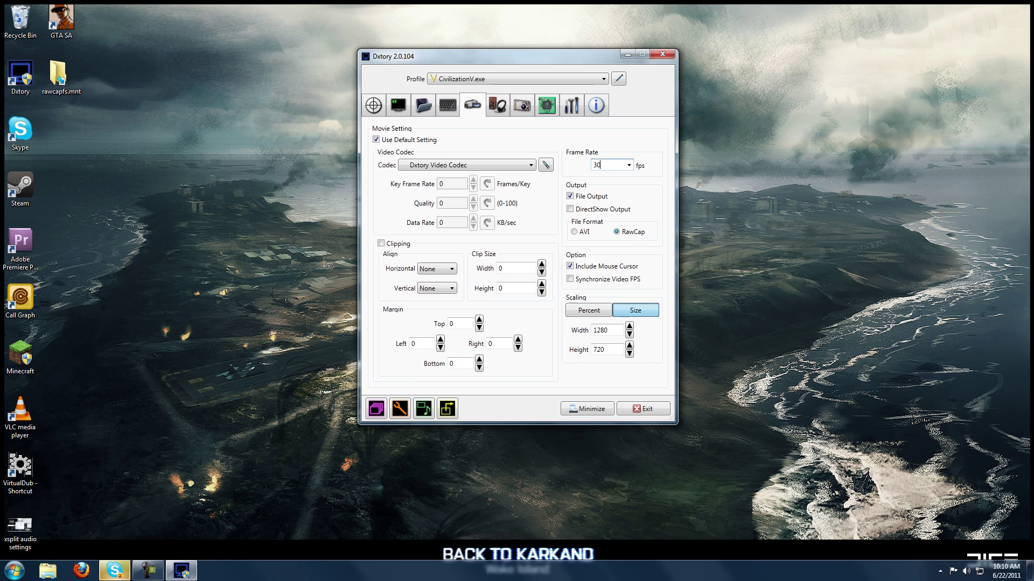
{"action": "left_click", "coordinate": [628, 165]}
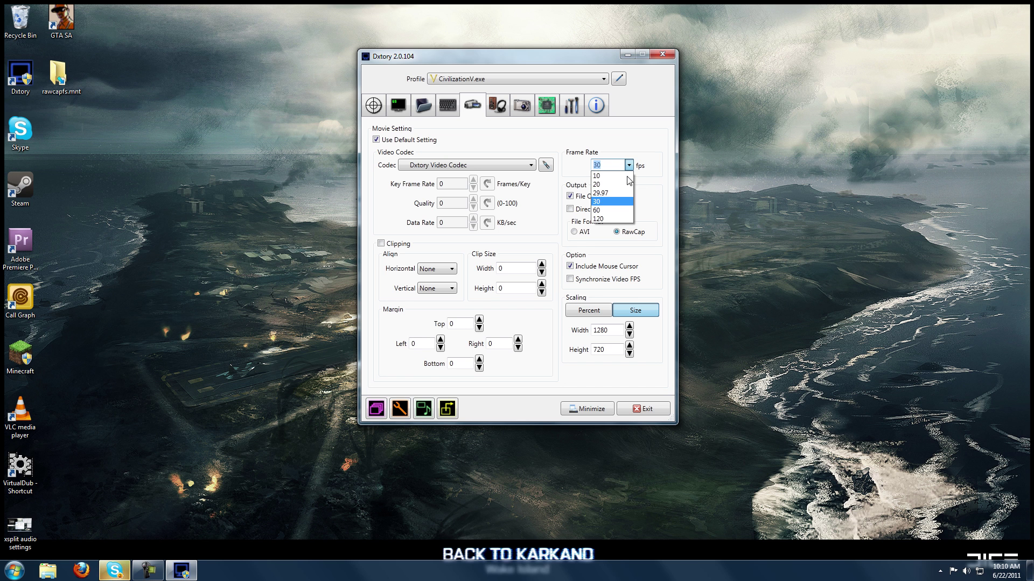
{"action": "left_click", "coordinate": [614, 202]}
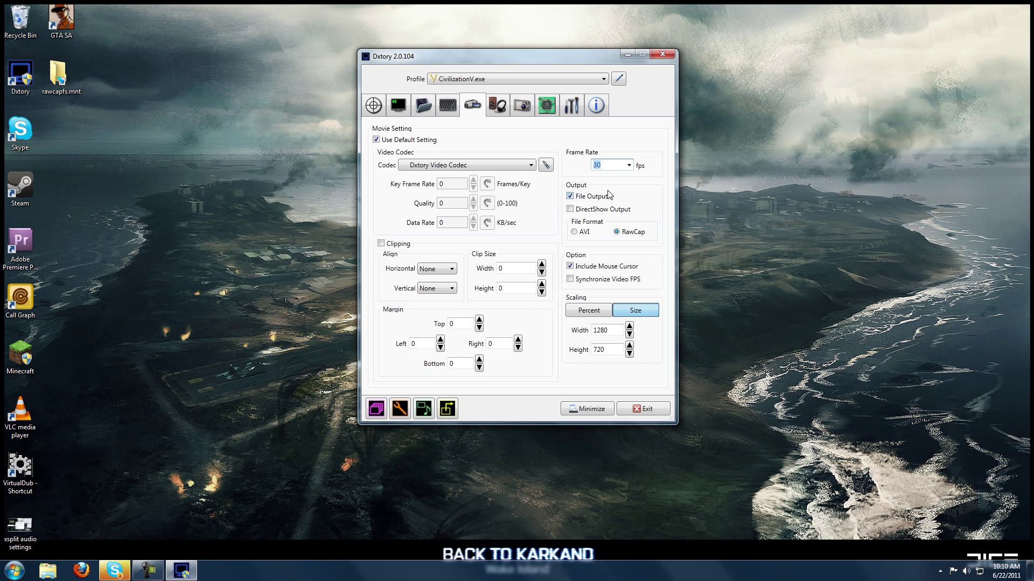
{"action": "left_click", "coordinate": [571, 197]}
{"action": "left_click", "coordinate": [570, 197]}
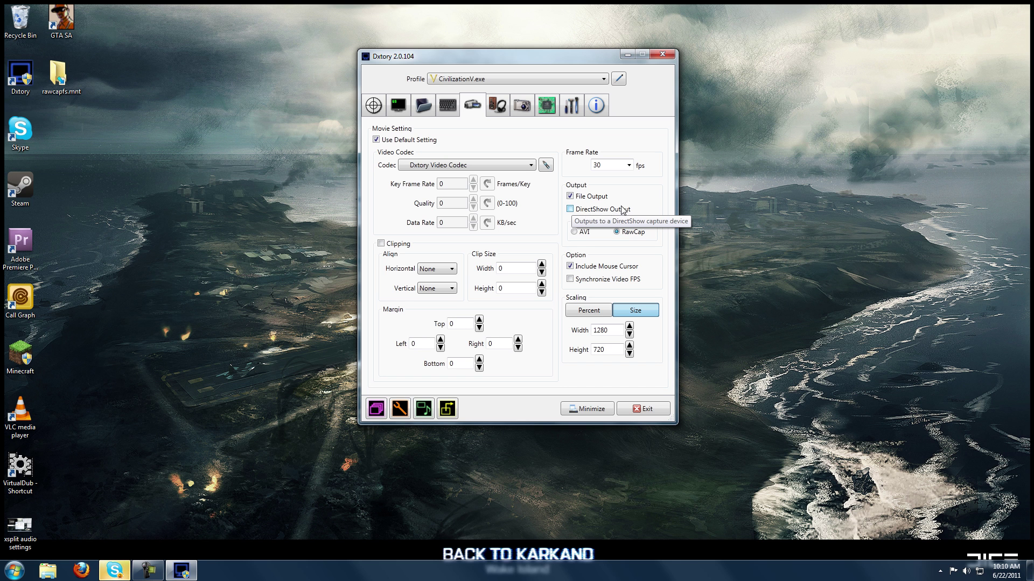
{"action": "left_click", "coordinate": [570, 209]}
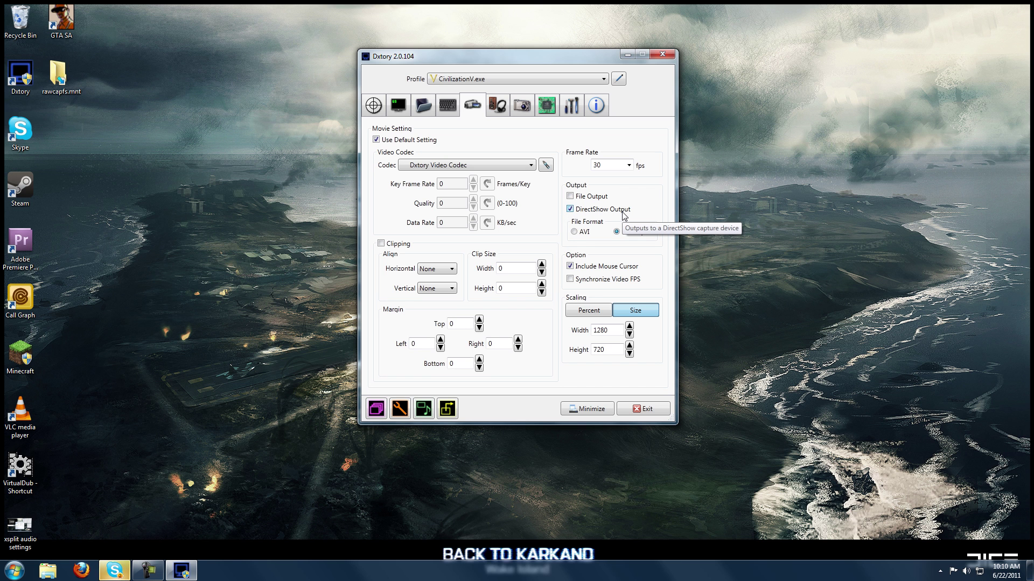
{"action": "left_click", "coordinate": [569, 197]}
{"action": "left_click", "coordinate": [570, 209]}
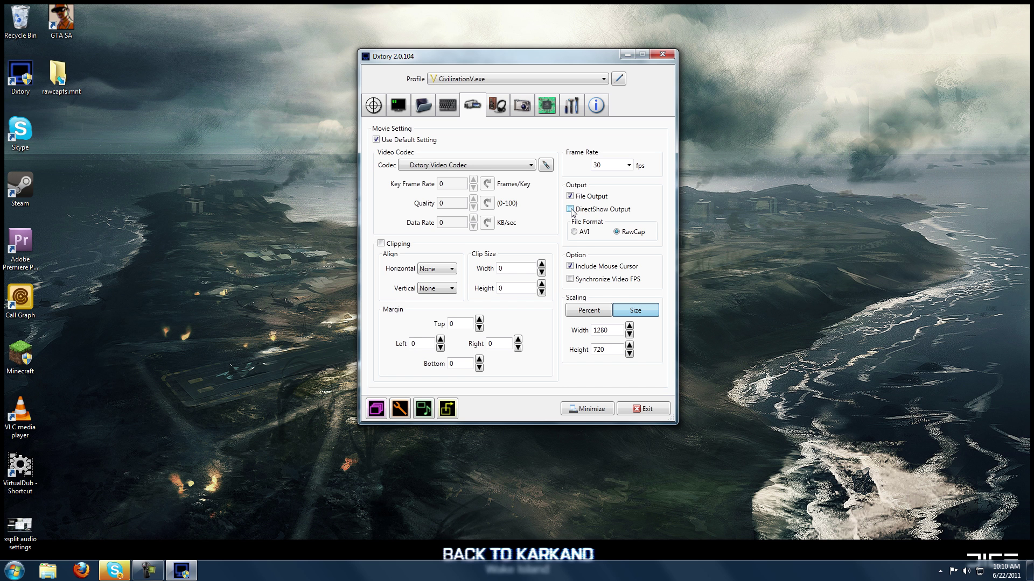
- Switch the movie output file format from RawCap to AVI
{"action": "left_click", "coordinate": [582, 235]}
{"action": "left_click", "coordinate": [617, 232]}
{"action": "left_click", "coordinate": [416, 106]}
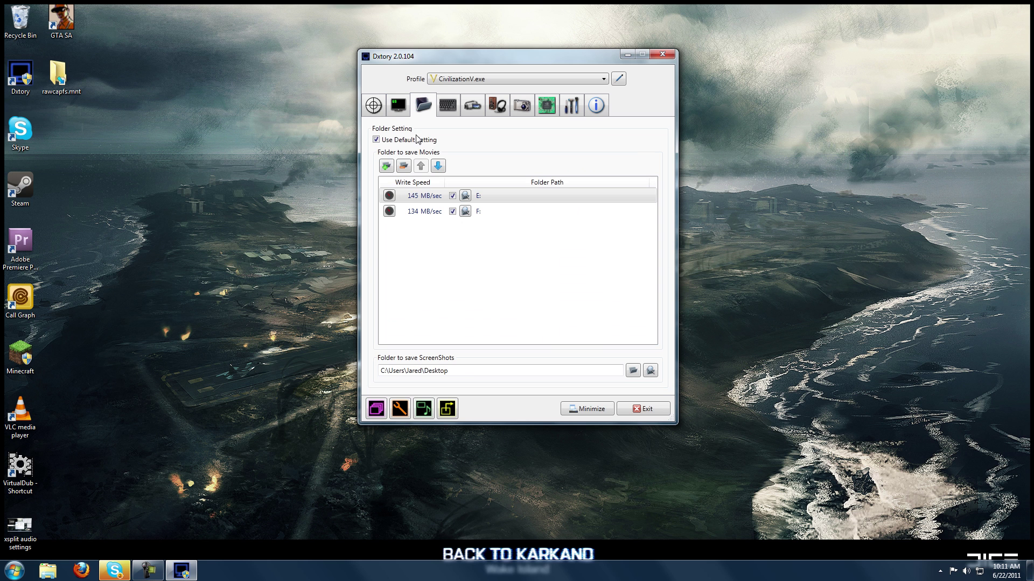
{"action": "left_click", "coordinate": [386, 201]}
{"action": "left_click", "coordinate": [472, 106]}
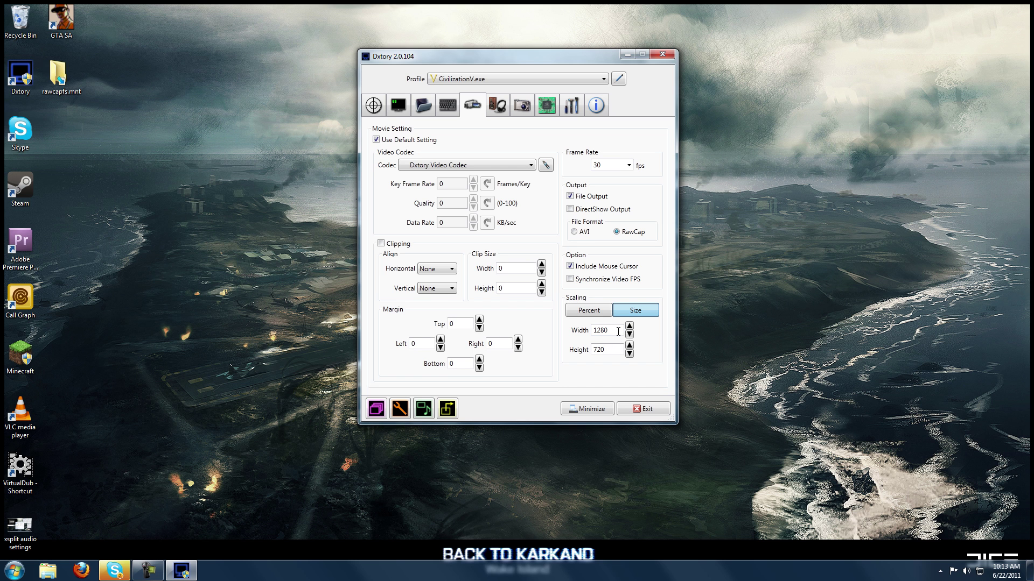
- Toggle scaling between Percent and Size, leave it at 1280×720, and view the audio settings
{"action": "left_click", "coordinate": [580, 316]}
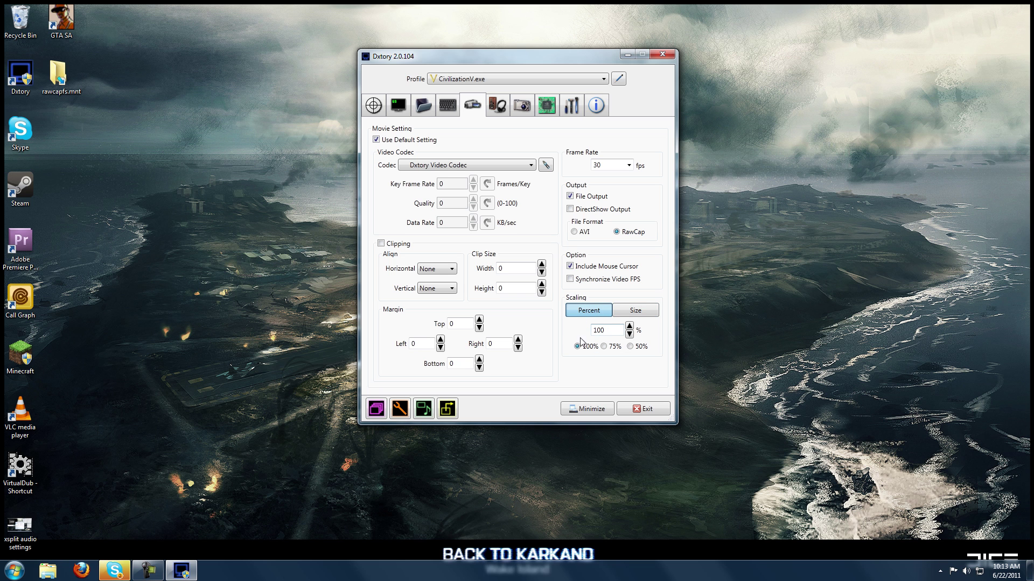
{"action": "left_click", "coordinate": [624, 314]}
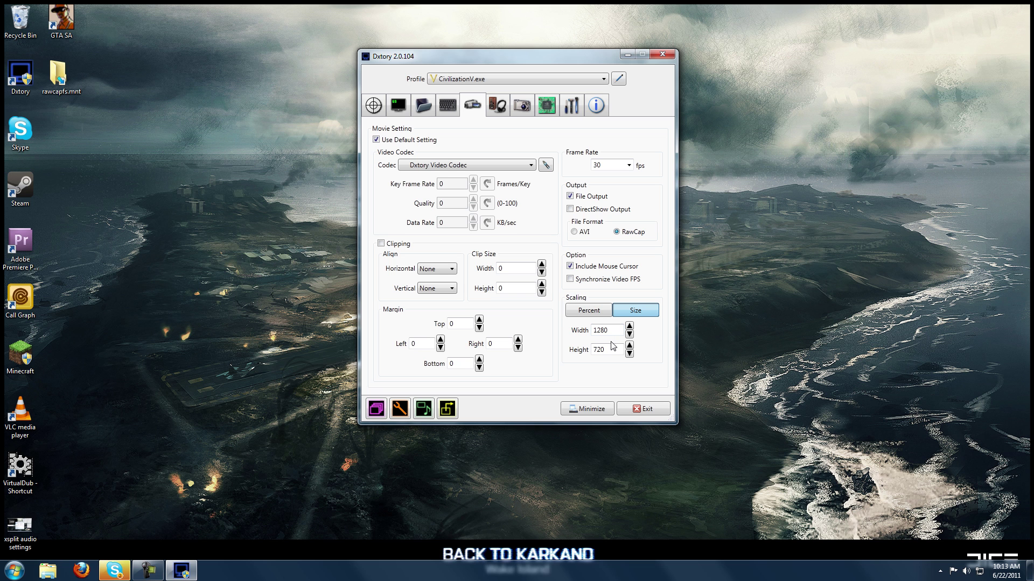
{"action": "left_click", "coordinate": [600, 312]}
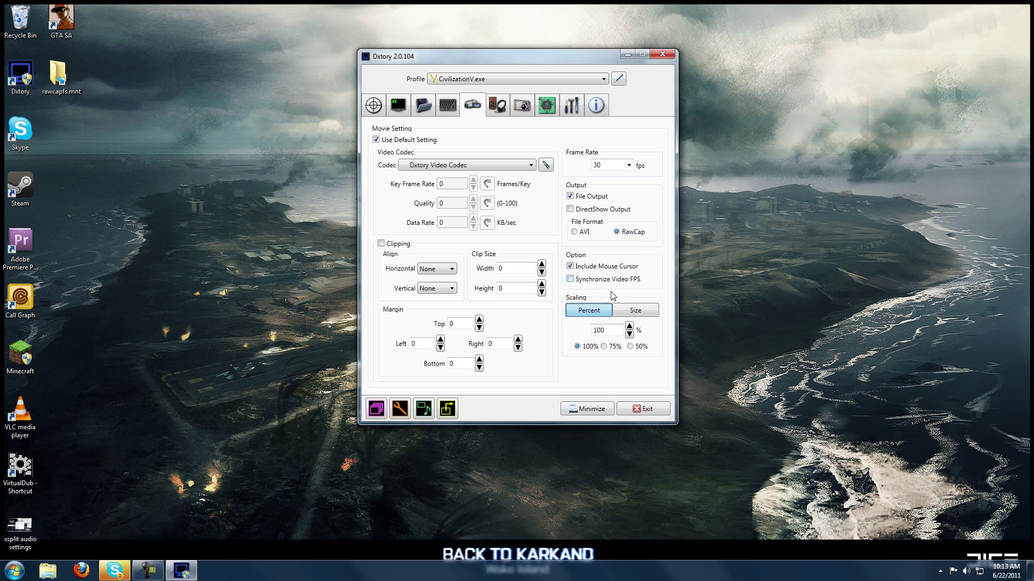
{"action": "left_click", "coordinate": [614, 314]}
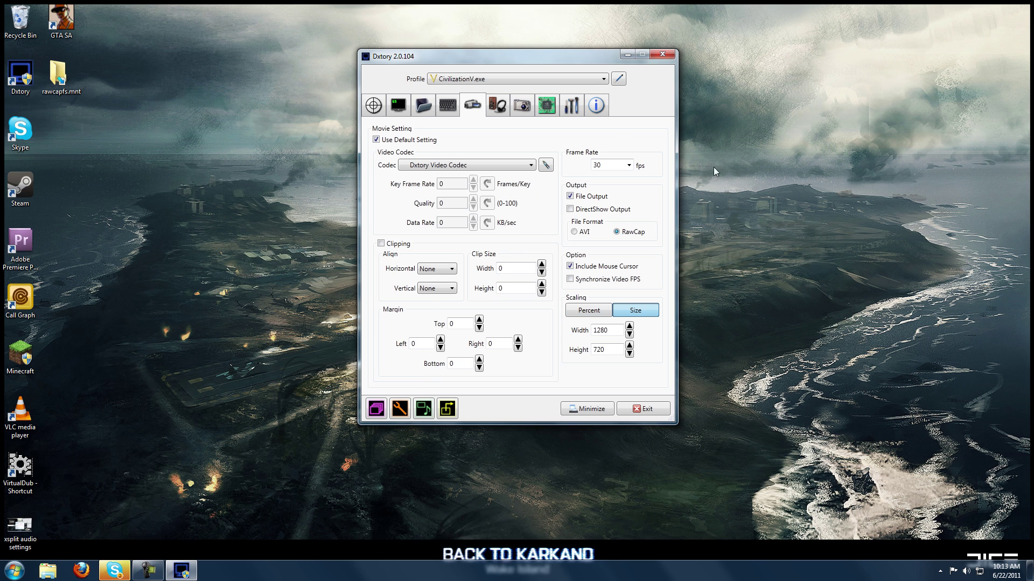
{"action": "left_click", "coordinate": [501, 107]}
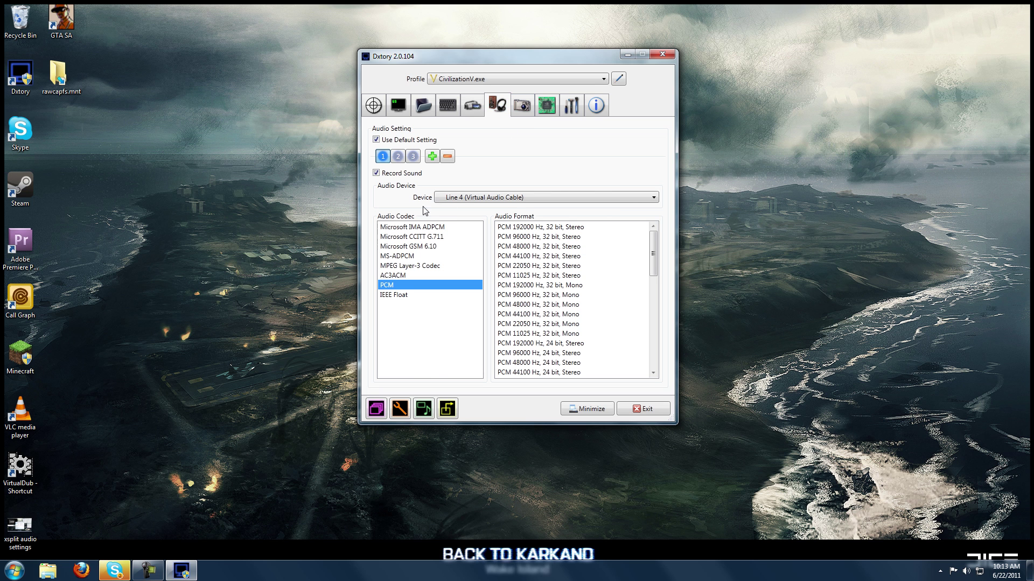
- Delete audio streams 3 and 2, then record Realtek Digital OutputDig as PCM 44100 Hz, 16 bit, Stereo
{"action": "left_click", "coordinate": [432, 157]}
{"action": "left_click", "coordinate": [447, 157]}
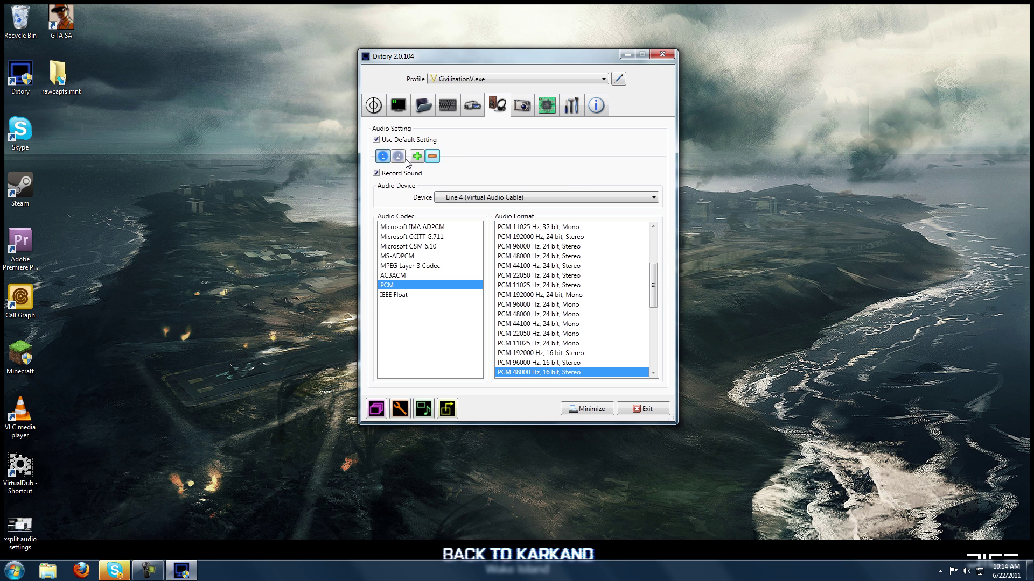
{"action": "left_click", "coordinate": [433, 156]}
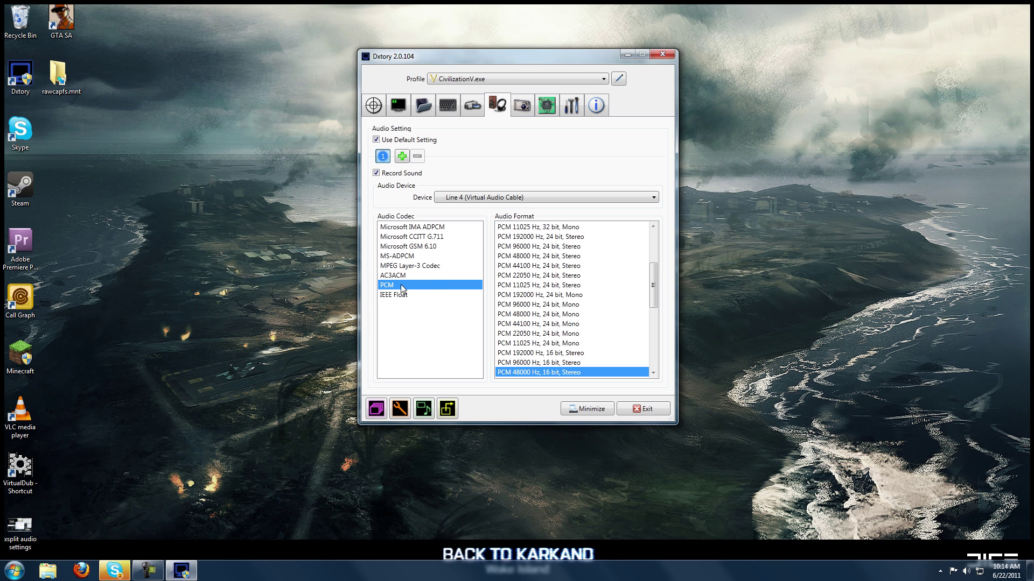
{"action": "left_click", "coordinate": [471, 198]}
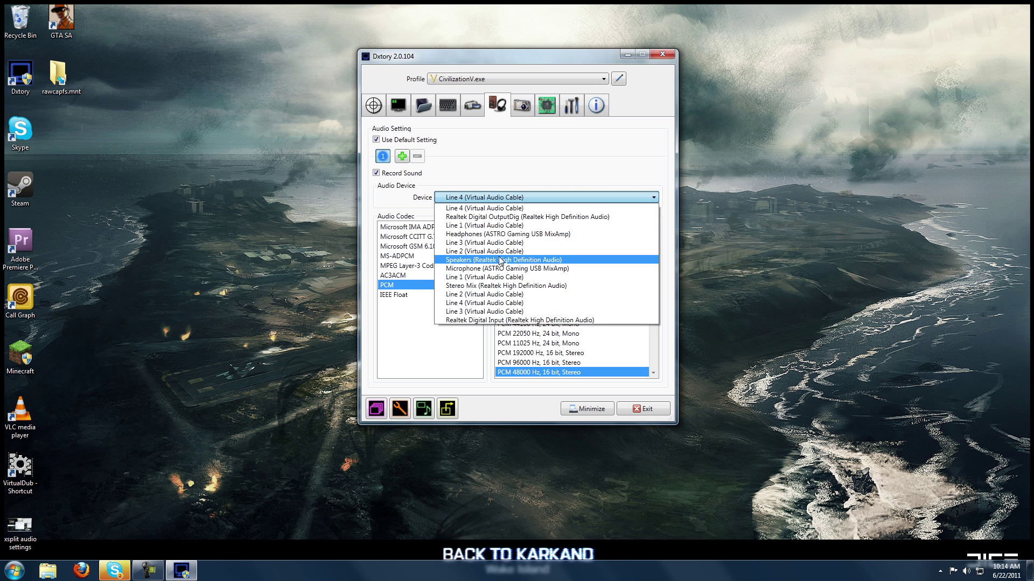
{"action": "left_click", "coordinate": [509, 218]}
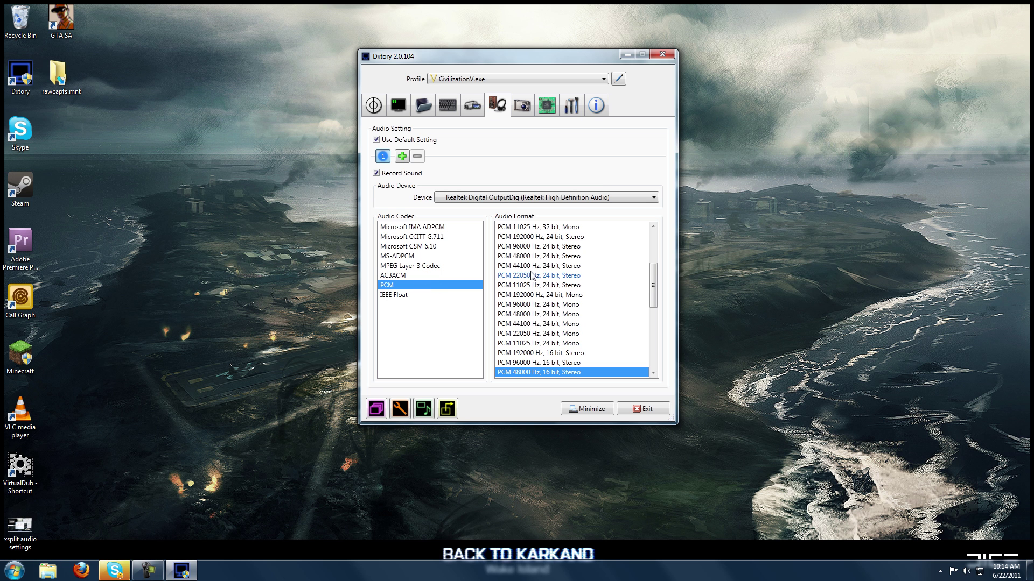
{"action": "scroll", "coordinate": [577, 322], "scroll_direction": "down", "scroll_amount": 1}
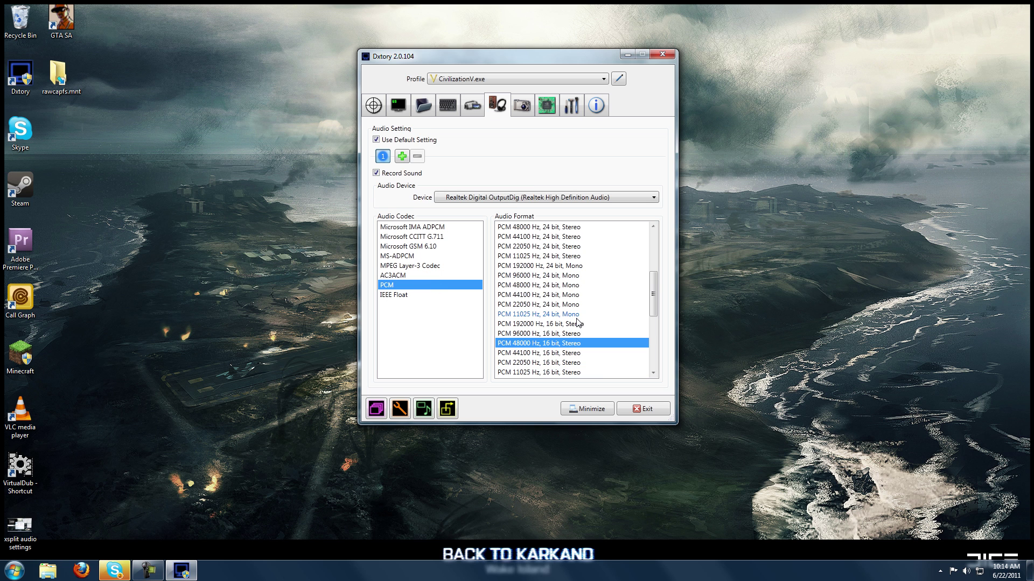
{"action": "left_click", "coordinate": [560, 354]}
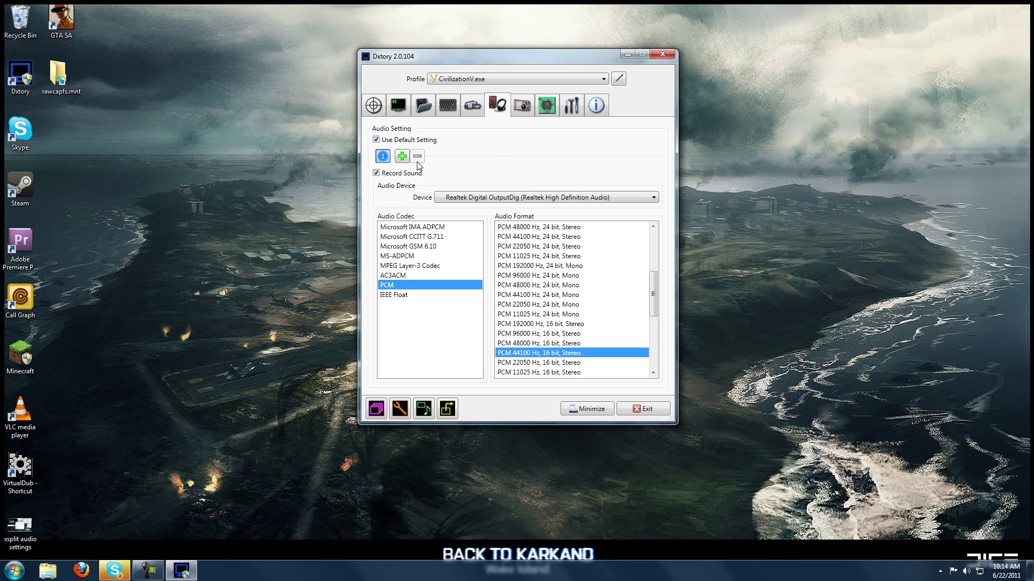
- Add audio stream 2 using Headphones (ASTRO Gaming USB MixAmp) at PCM 44100 Hz, 16 bit, Stereo
{"action": "left_click", "coordinate": [402, 156]}
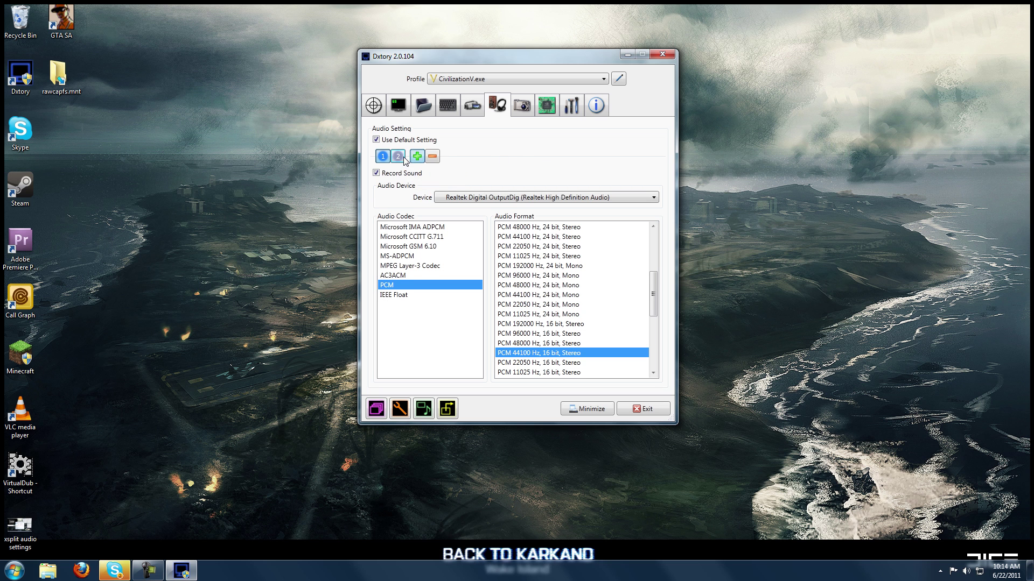
{"action": "left_click", "coordinate": [398, 157]}
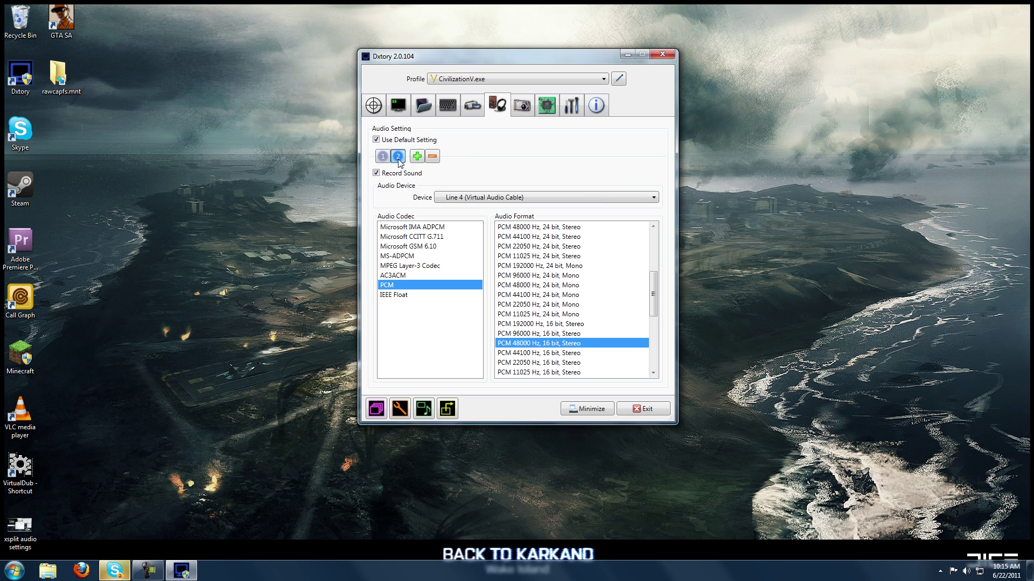
{"action": "left_click", "coordinate": [491, 198]}
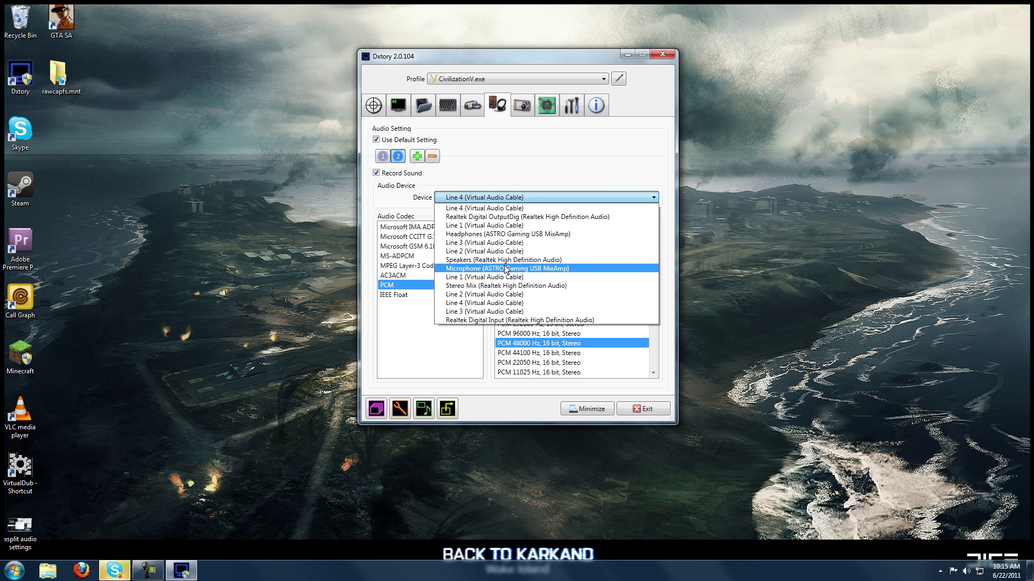
{"action": "left_click", "coordinate": [523, 235]}
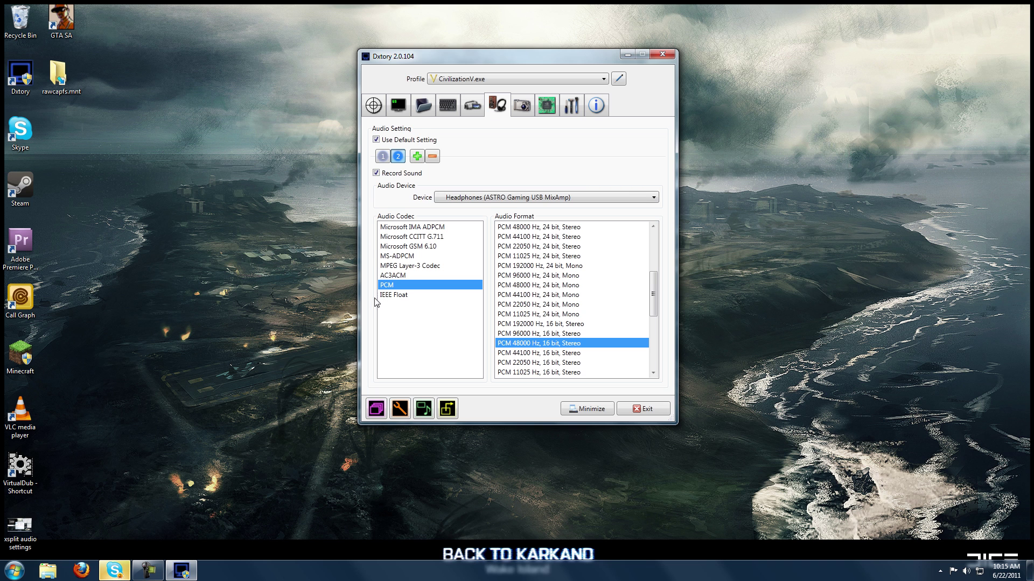
{"action": "left_click", "coordinate": [540, 355]}
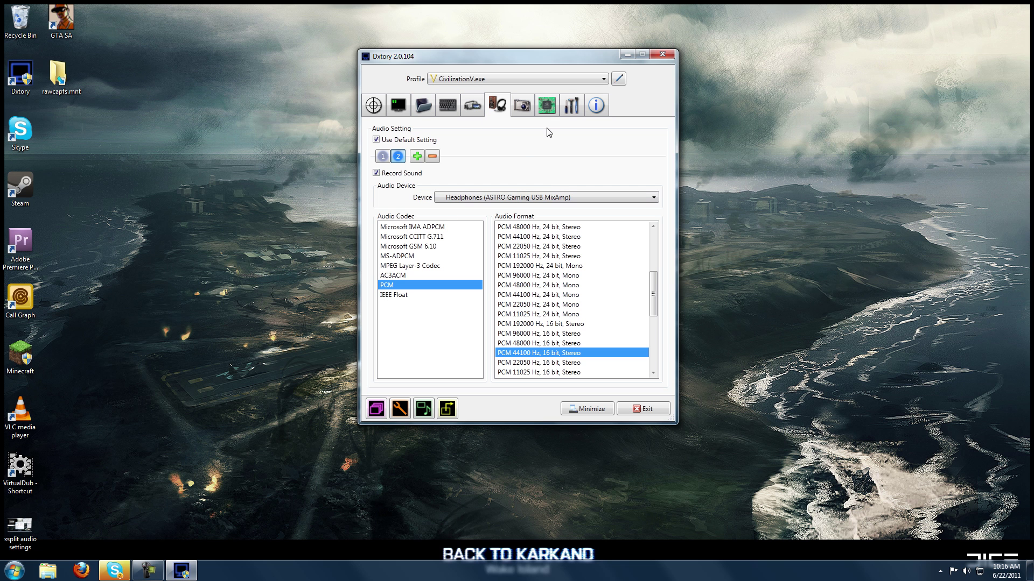
- Look over the screenshot settings, then view the advanced settings with Processing Threads at 2
{"action": "left_click", "coordinate": [523, 106]}
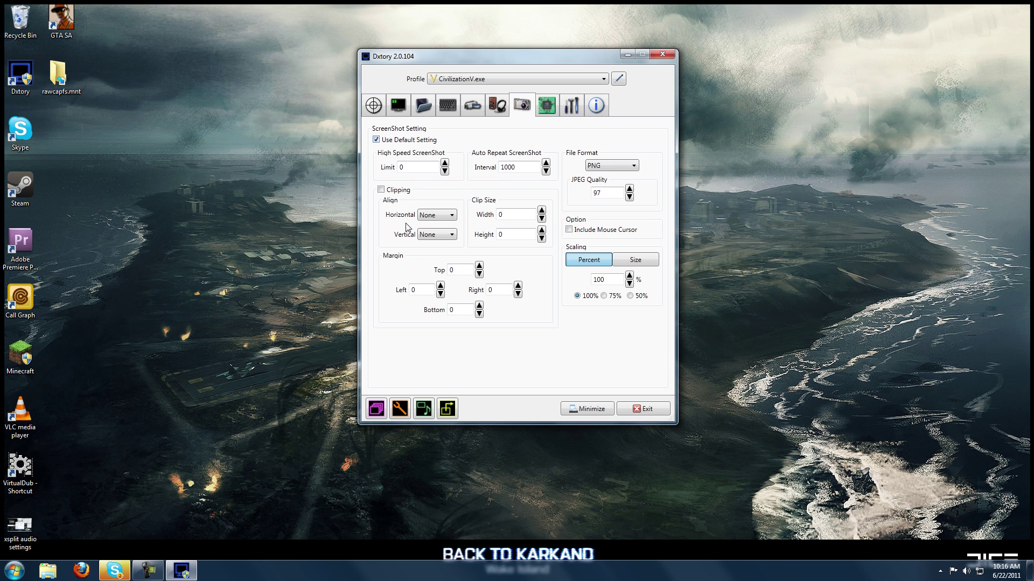
{"action": "left_click", "coordinate": [546, 107]}
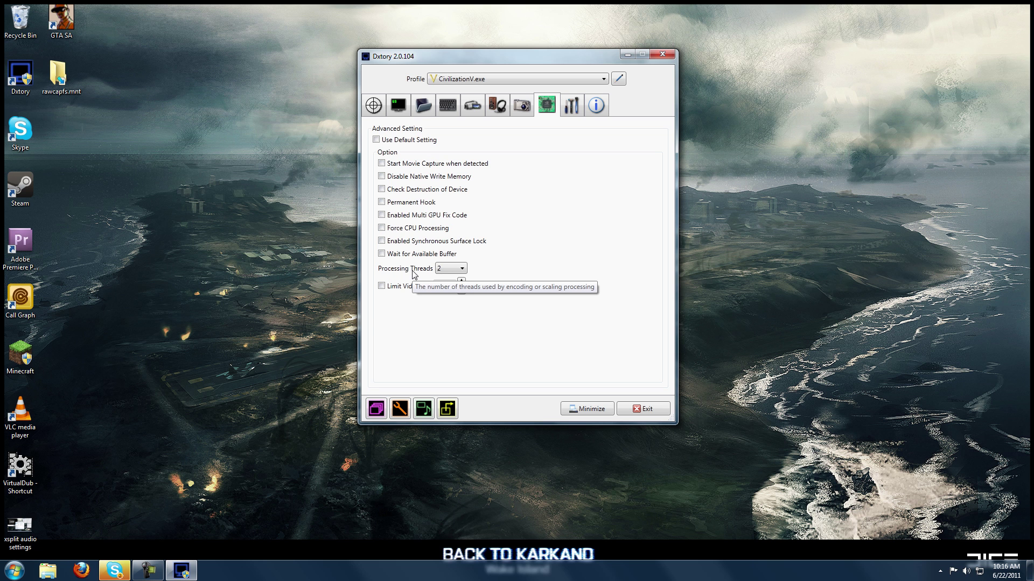
- Leave Processing Threads at 2 and view the Info page with the license details
{"action": "left_click", "coordinate": [461, 269]}
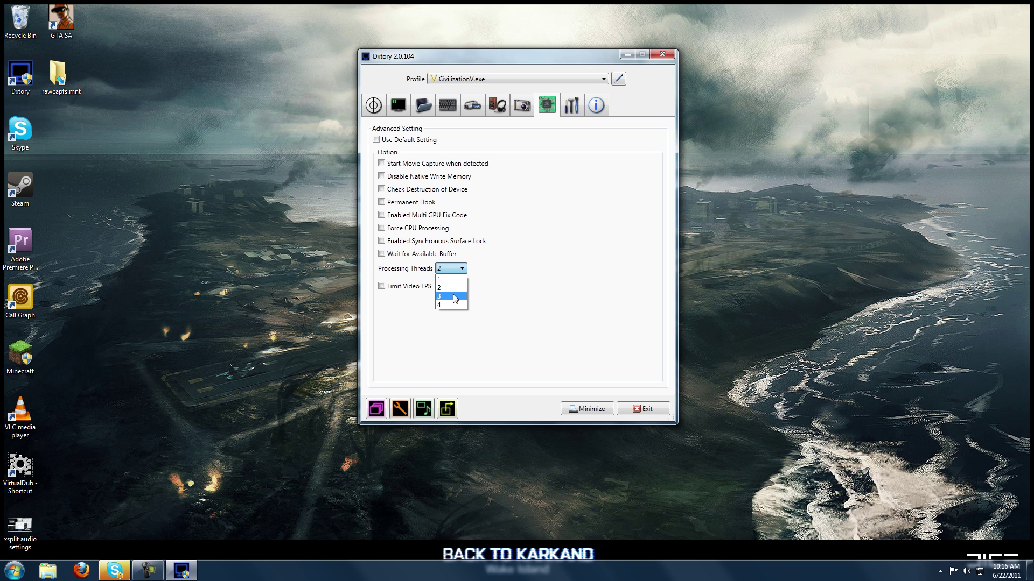
{"action": "left_click", "coordinate": [458, 288]}
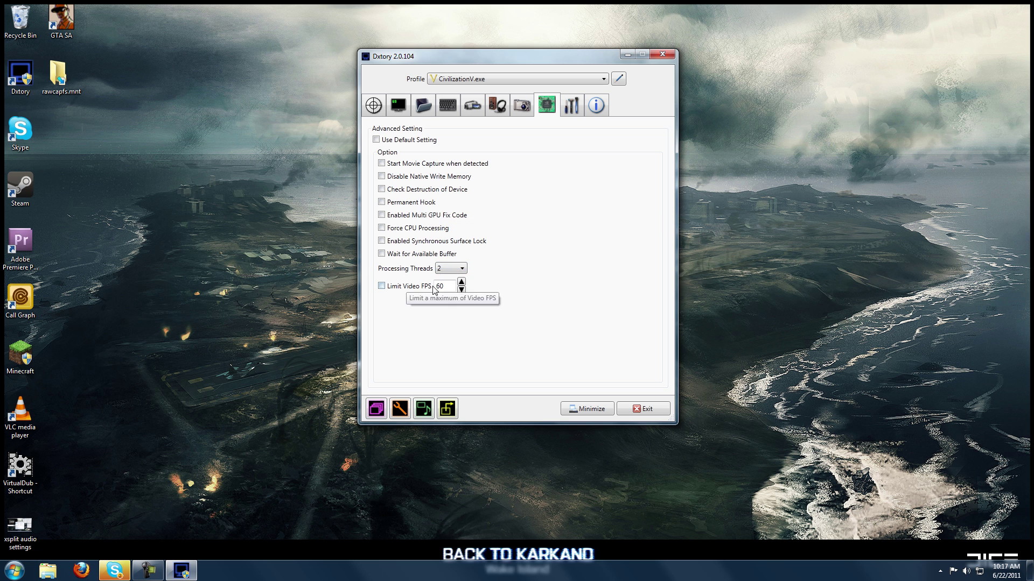
{"action": "left_click", "coordinate": [456, 272]}
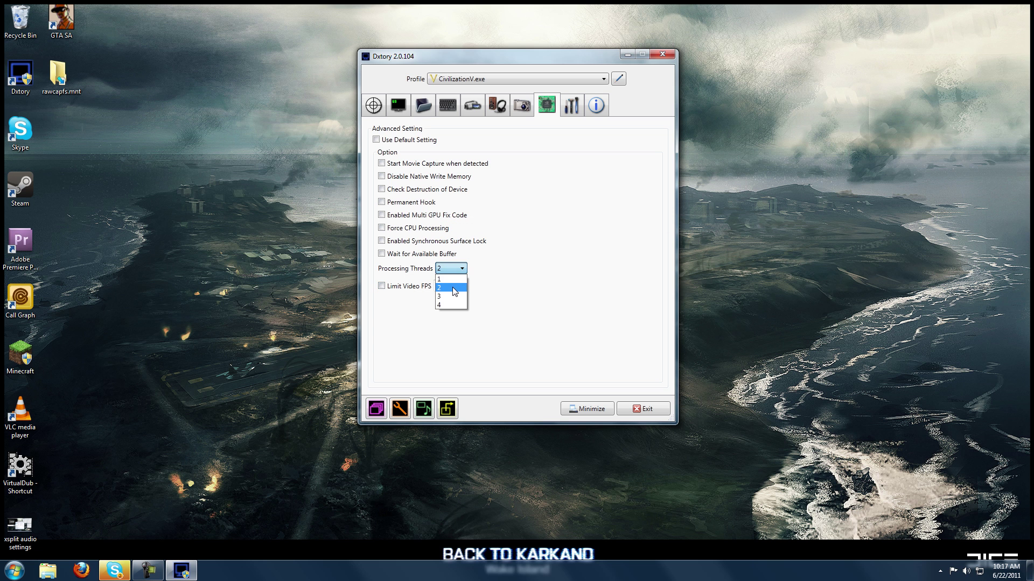
{"action": "left_click", "coordinate": [453, 288]}
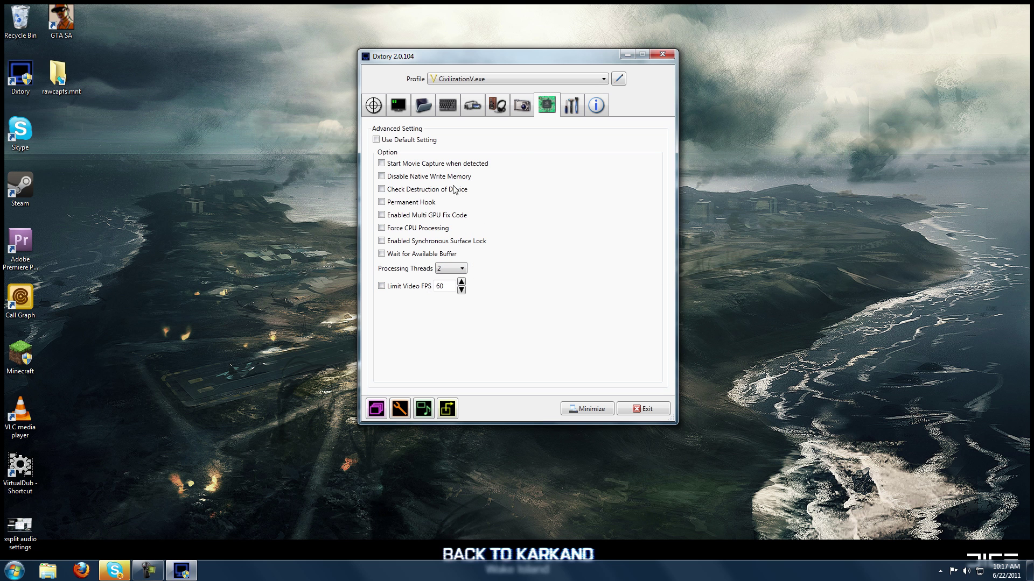
{"action": "left_click", "coordinate": [573, 105]}
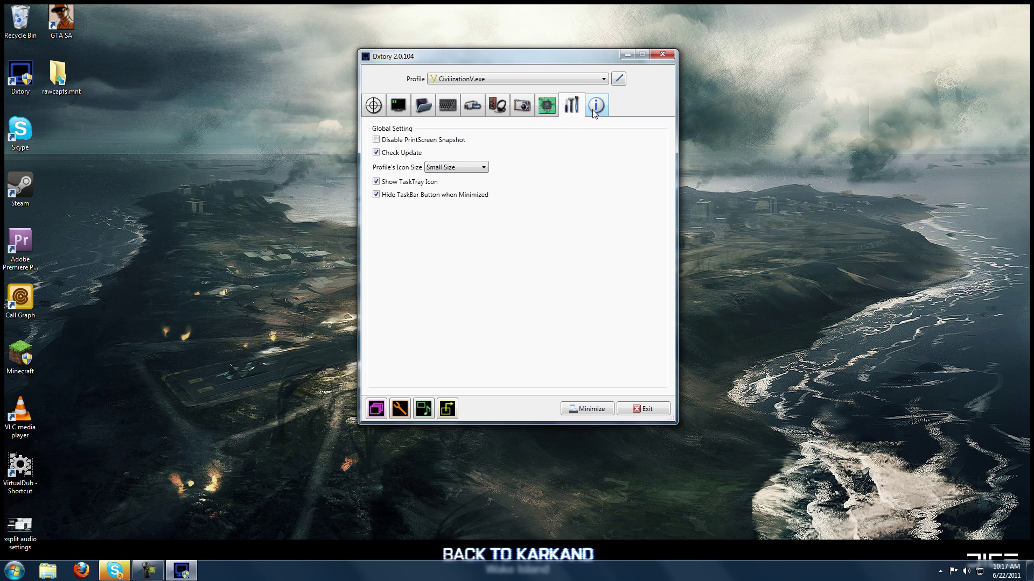
{"action": "left_click", "coordinate": [590, 110]}
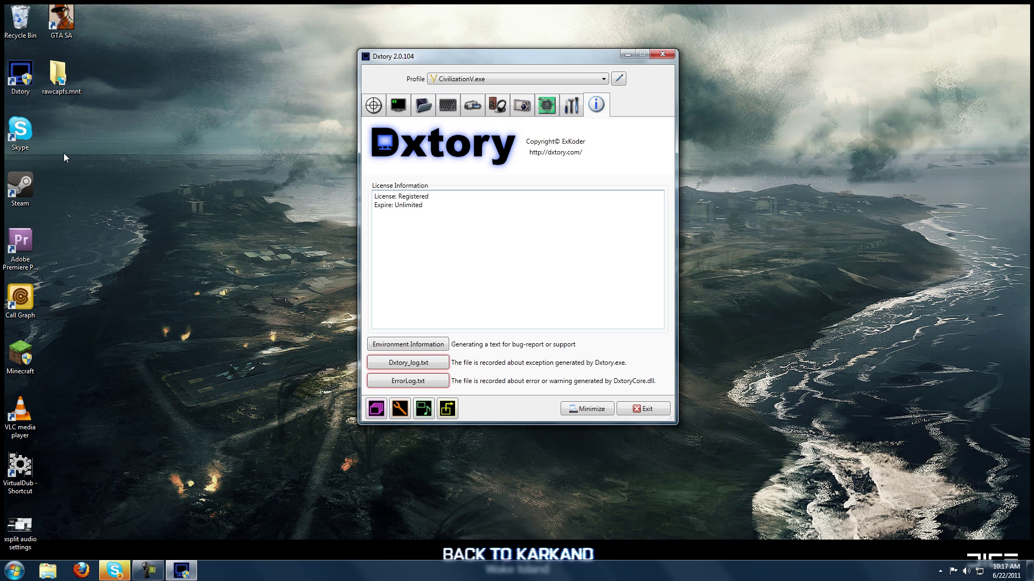
- Open drives Win7Num1 (E:) and Win7Num2 (F:) in two separate Explorer windows
{"action": "left_click", "coordinate": [10, 573]}
{"action": "left_click", "coordinate": [183, 416]}
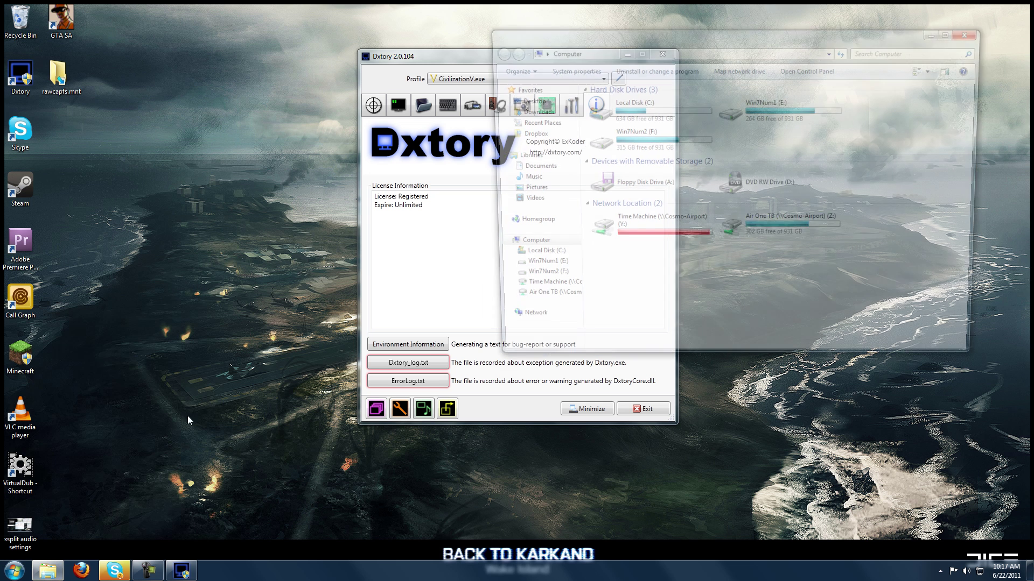
{"action": "double_click", "coordinate": [792, 106]}
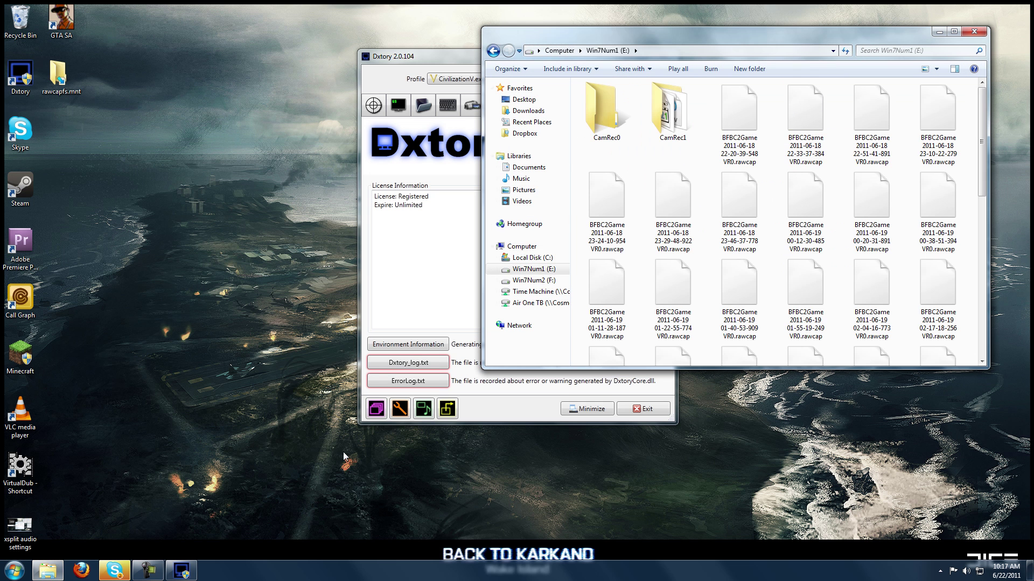
{"action": "left_click", "coordinate": [13, 571]}
{"action": "left_click", "coordinate": [183, 416]}
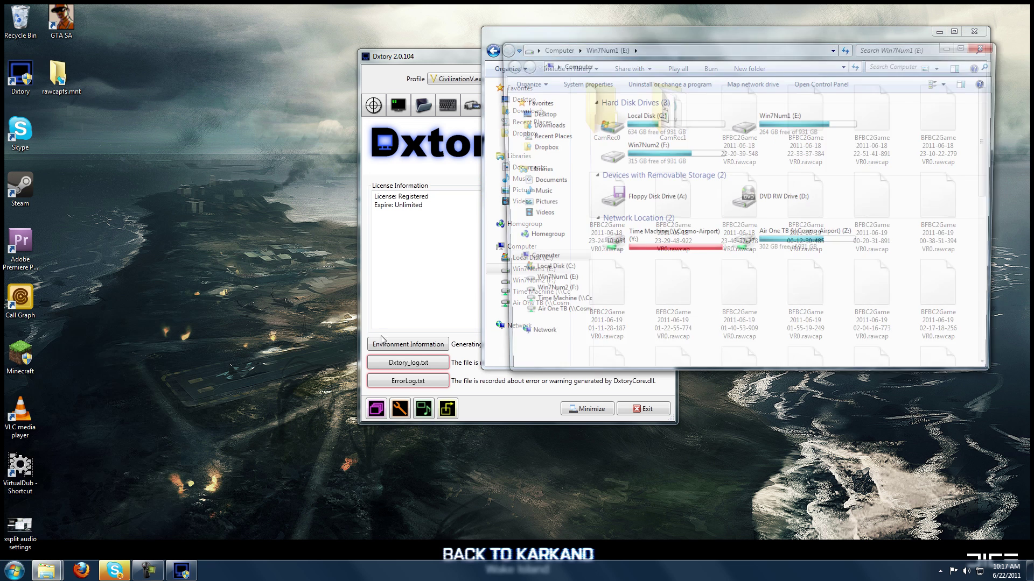
{"action": "double_click", "coordinate": [627, 152]}
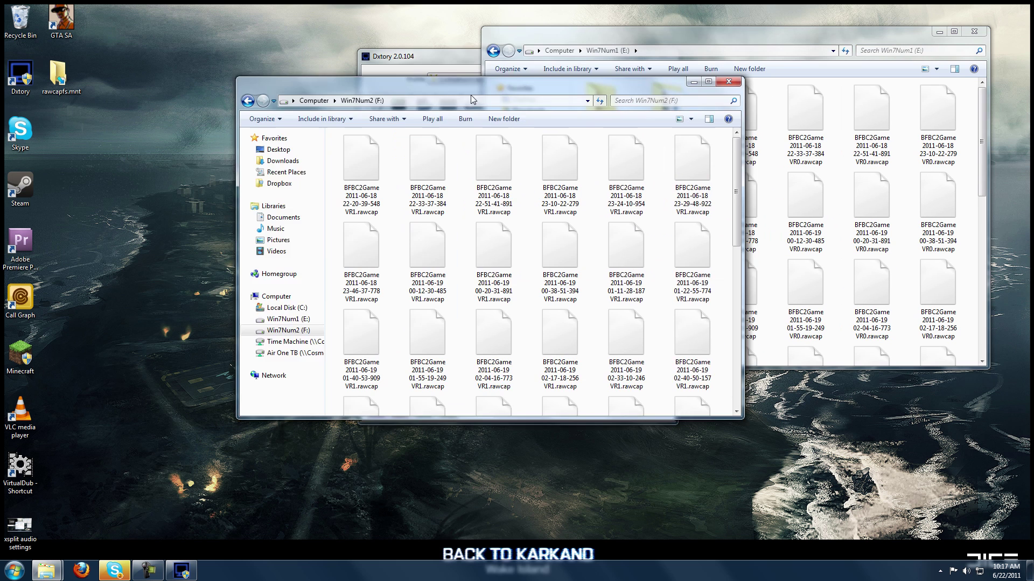
- Arrange the drive windows side by side, highlighting the first VR0 and VR1 rawcap files, then return to Dxtory
{"action": "left_click_drag", "start_coordinate": [408, 96], "coordinate": [269, 38]}
{"action": "left_click_drag", "start_coordinate": [571, 39], "coordinate": [575, 36]}
{"action": "left_click", "coordinate": [767, 127]}
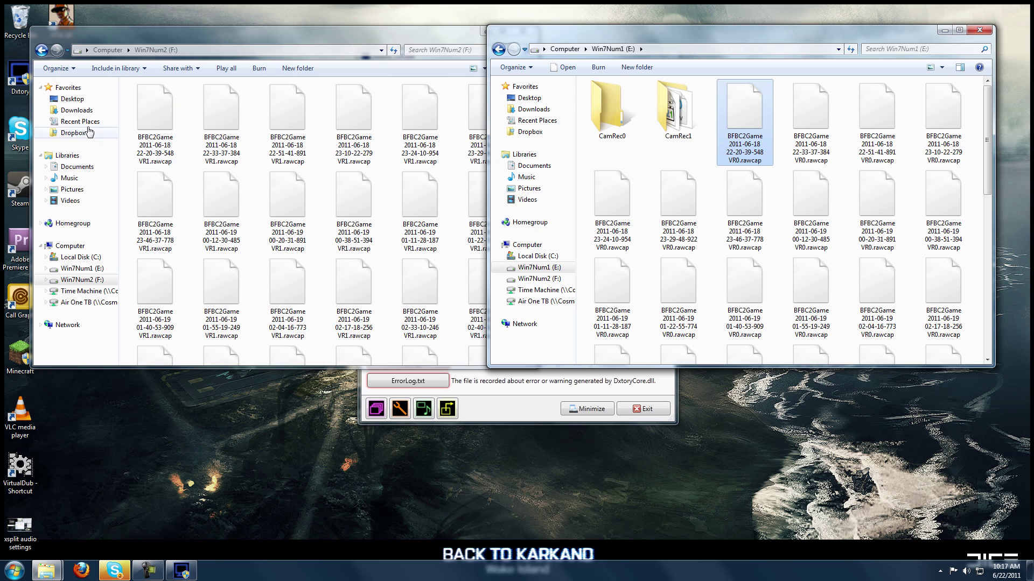
{"action": "left_click", "coordinate": [132, 111]}
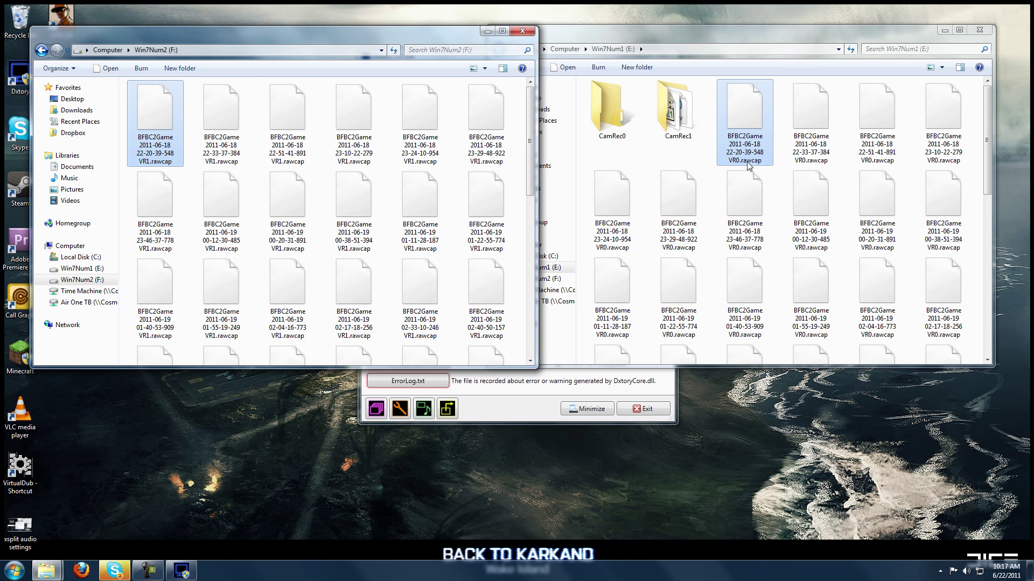
{"action": "left_click", "coordinate": [749, 117]}
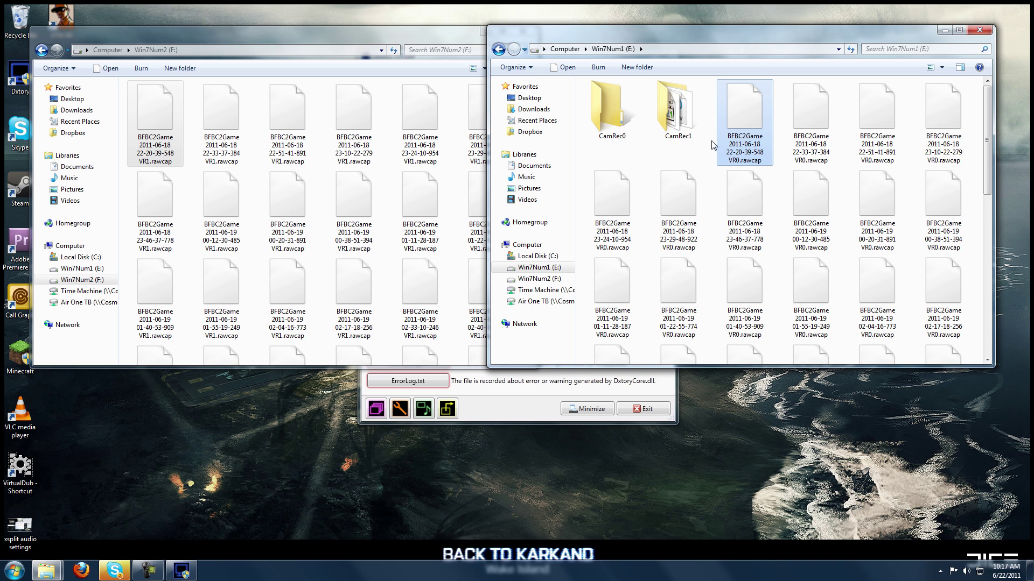
{"action": "left_click", "coordinate": [488, 411]}
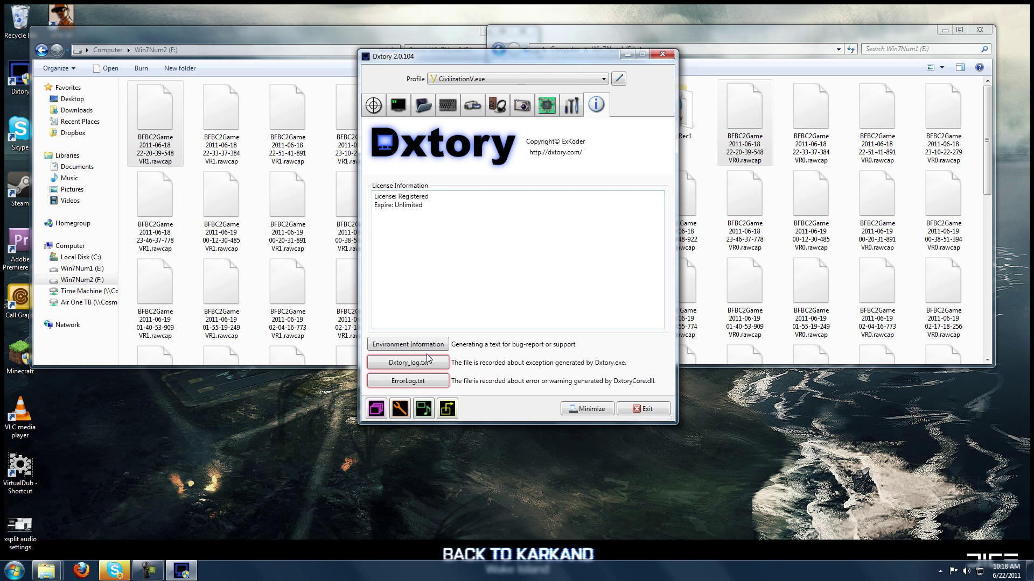
- Launch RawCapConv and preview the first 8:48 BFBC2Game recording
{"action": "left_click", "coordinate": [376, 411]}
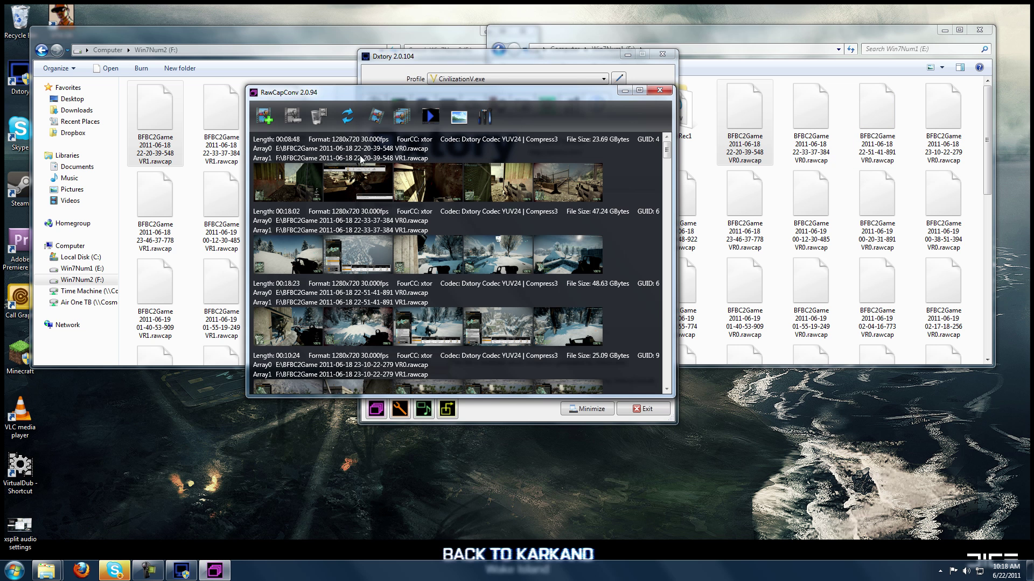
{"action": "left_click", "coordinate": [451, 192]}
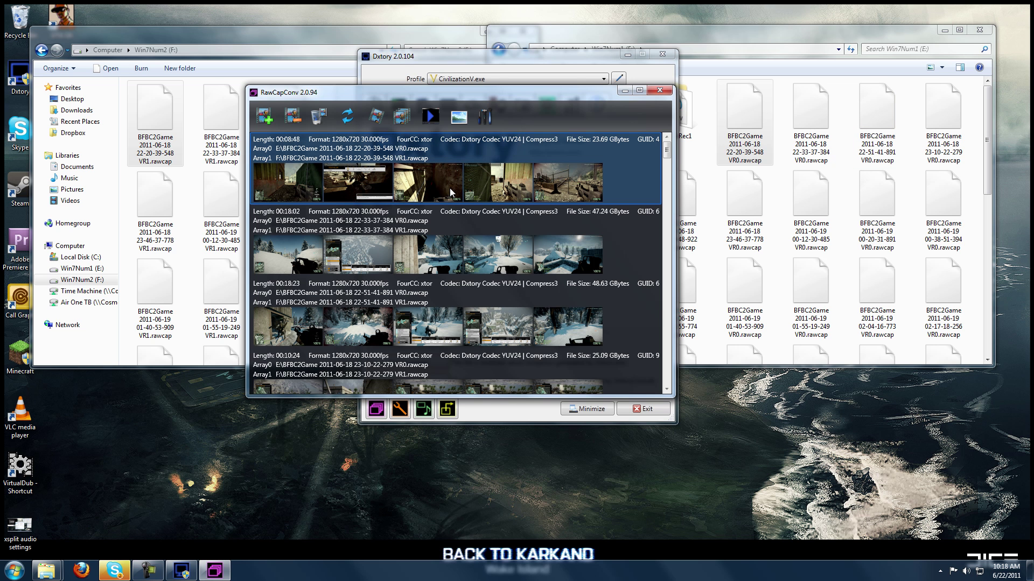
{"action": "left_click", "coordinate": [431, 116]}
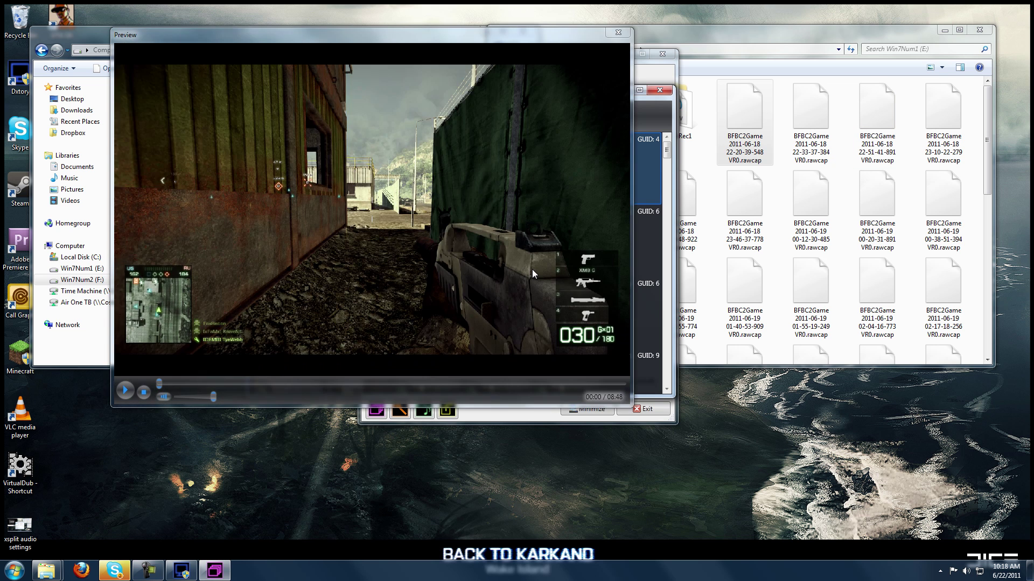
{"action": "left_click", "coordinate": [618, 34]}
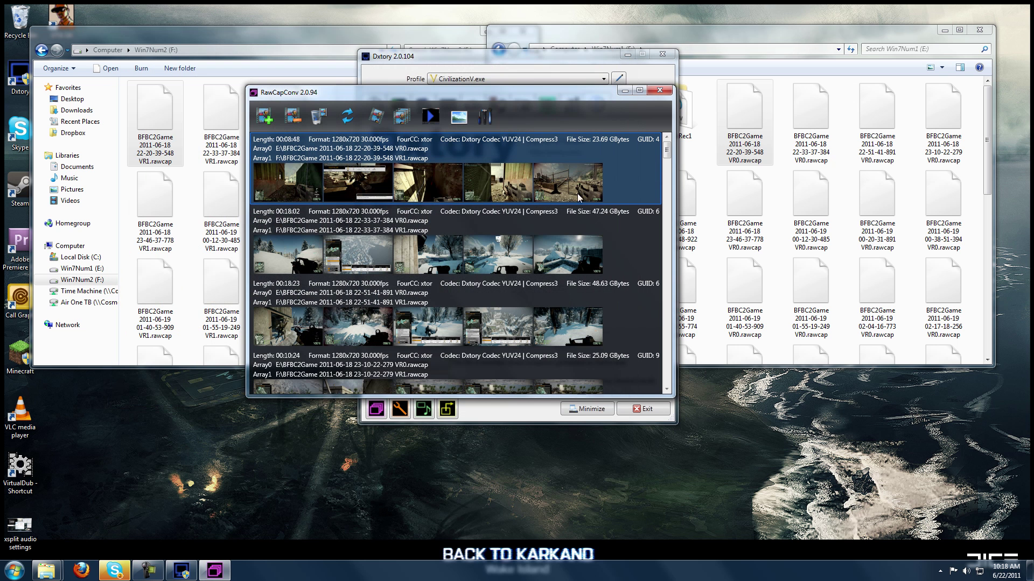
- Start building the first recording into an AVI, then cancel the build
{"action": "right_click", "coordinate": [411, 186]}
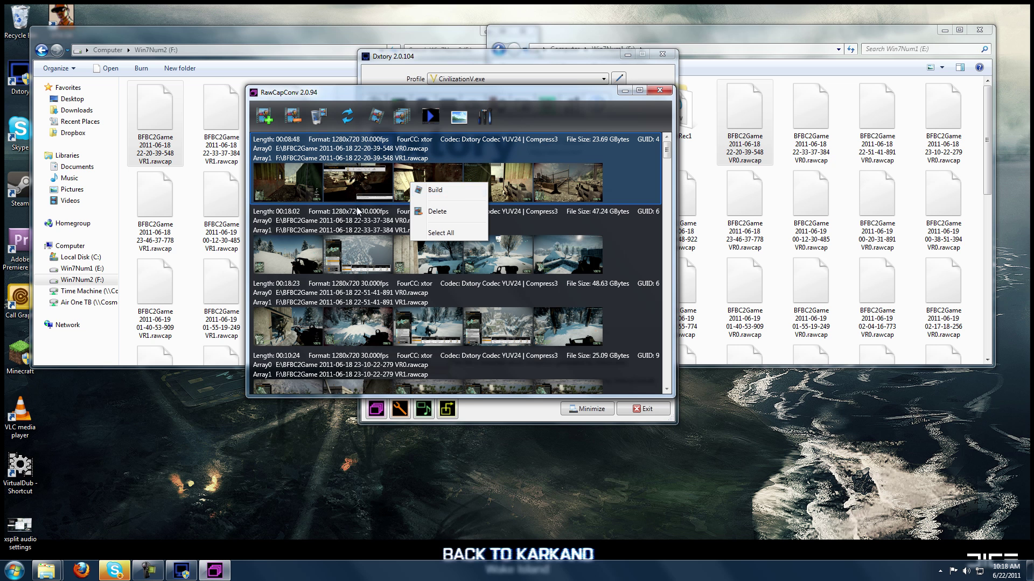
{"action": "left_click", "coordinate": [444, 192]}
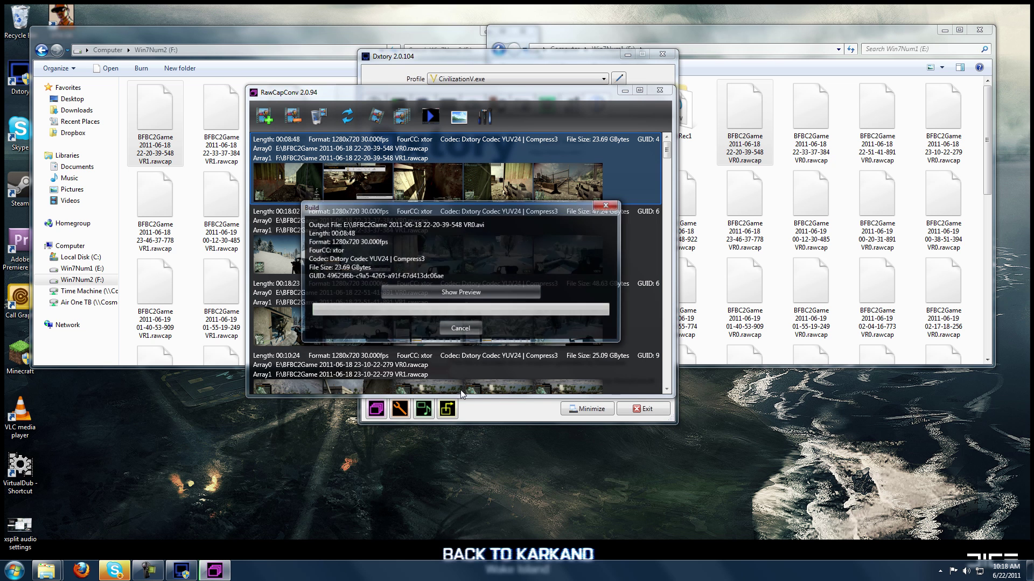
{"action": "left_click", "coordinate": [459, 329]}
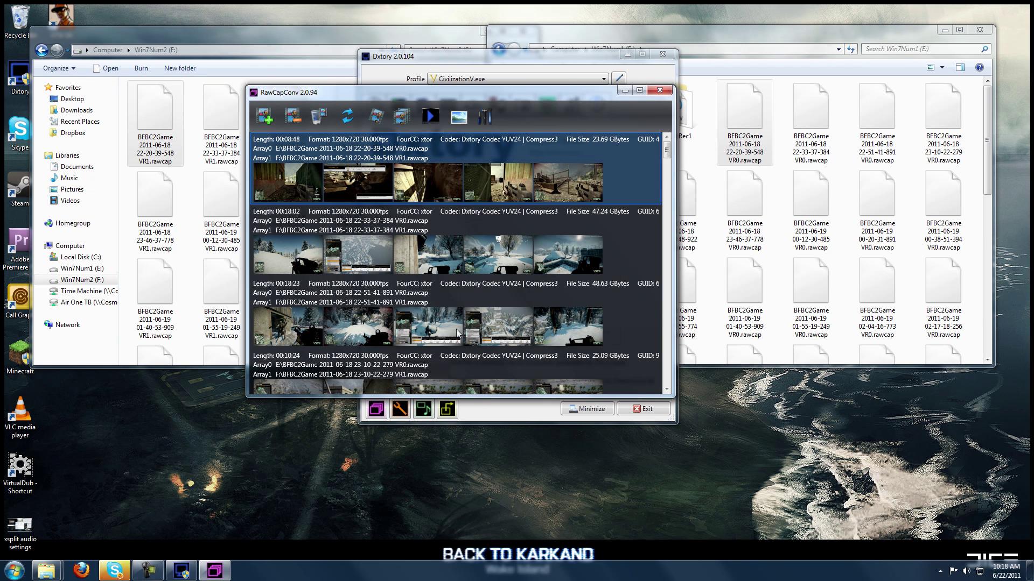
{"action": "right_click", "coordinate": [426, 181]}
- Close RawCapConv and the E: and F: windows, then open rawcapfs.mnt centred on screen
{"action": "key", "text": "alt+Tab"}
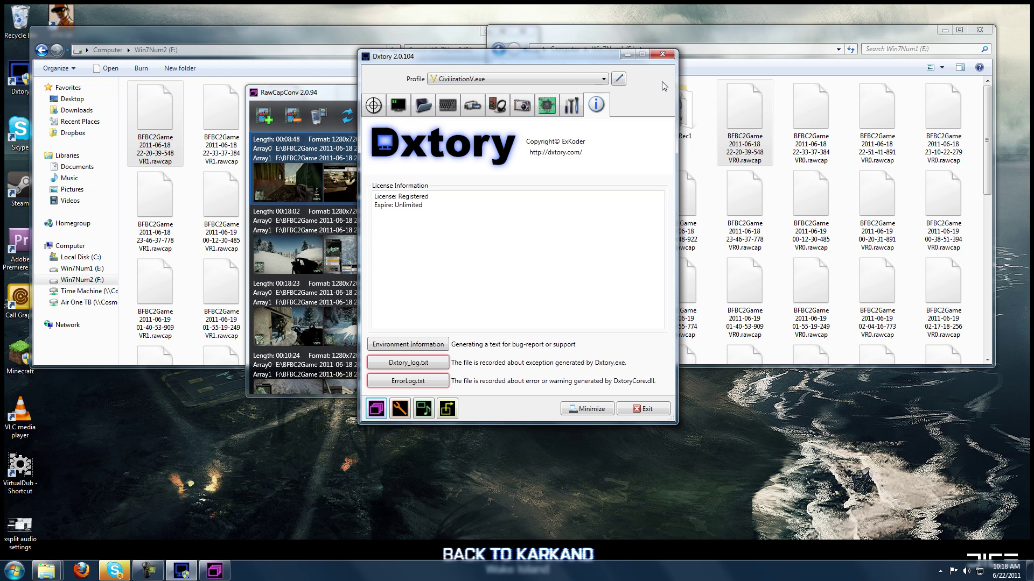
{"action": "left_click", "coordinate": [300, 112]}
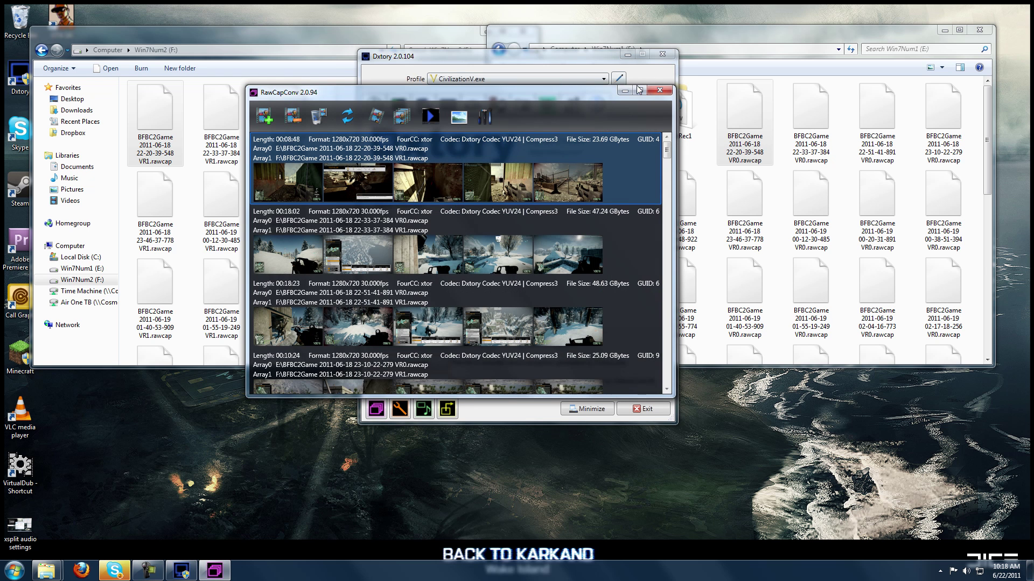
{"action": "left_click", "coordinate": [664, 92]}
{"action": "left_click", "coordinate": [985, 50]}
{"action": "left_click", "coordinate": [980, 30]}
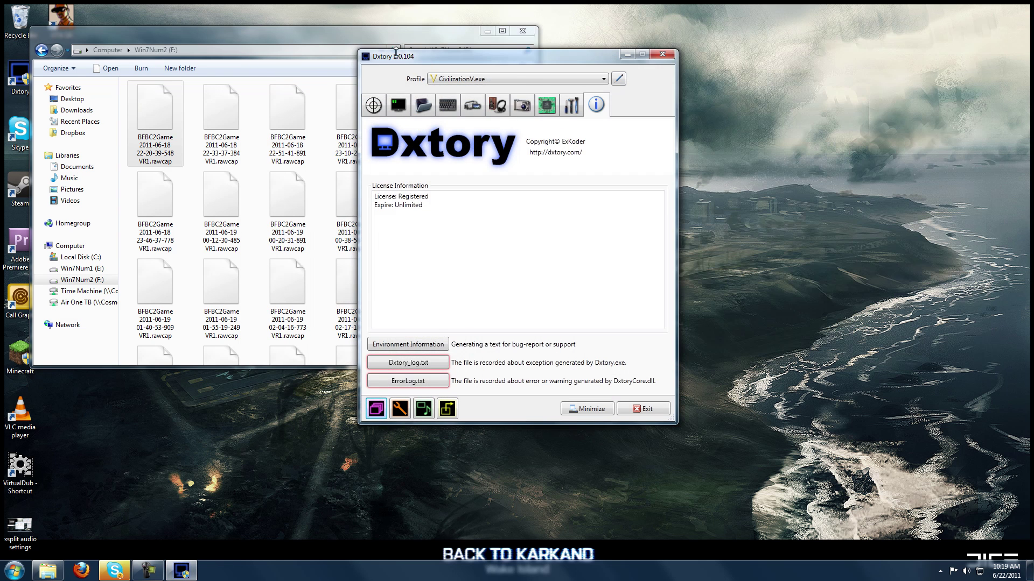
{"action": "left_click", "coordinate": [419, 34]}
{"action": "left_click", "coordinate": [522, 32]}
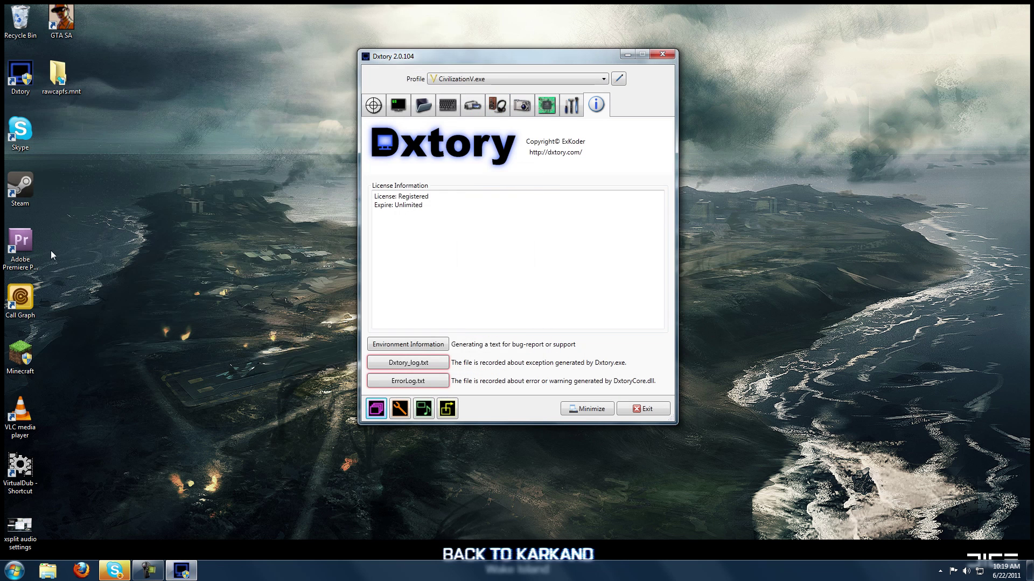
{"action": "double_click", "coordinate": [61, 78]}
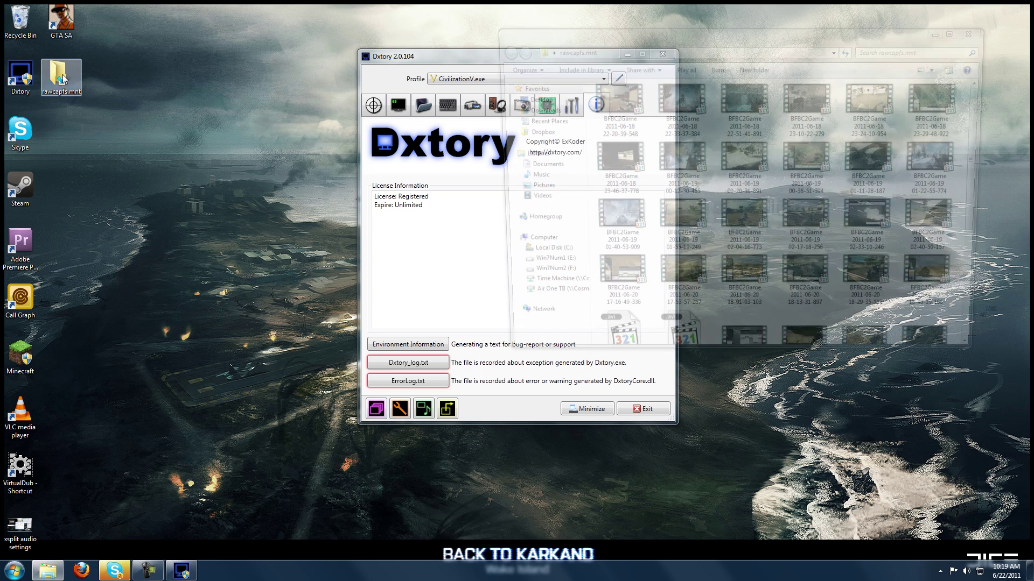
{"action": "left_click_drag", "start_coordinate": [839, 36], "coordinate": [606, 73]}
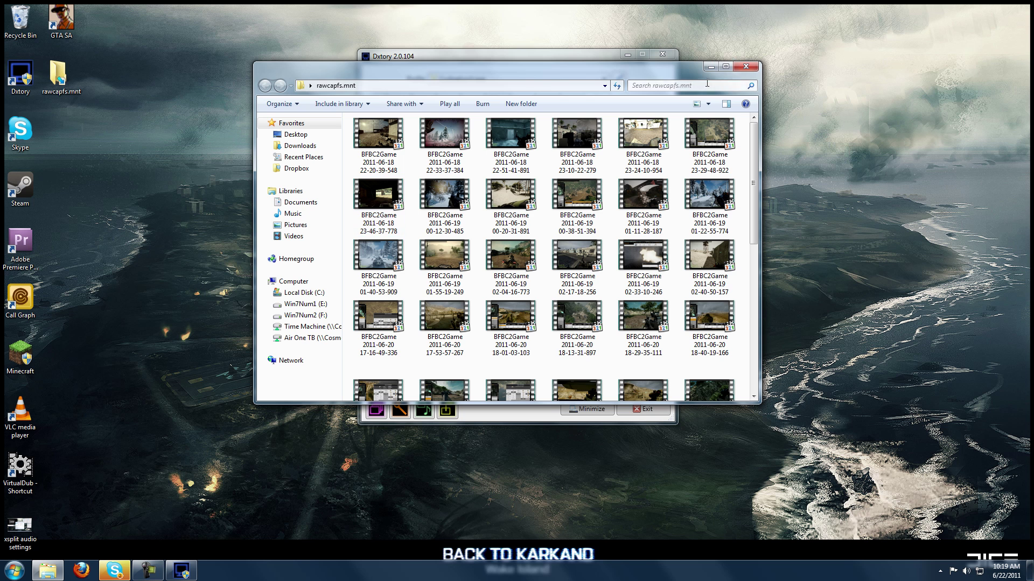
- Close rawcapfs.mnt and view Dxtory's movie settings: RawCap output at 1280×720, 30 fps
{"action": "left_click", "coordinate": [746, 66]}
{"action": "left_click", "coordinate": [472, 105]}
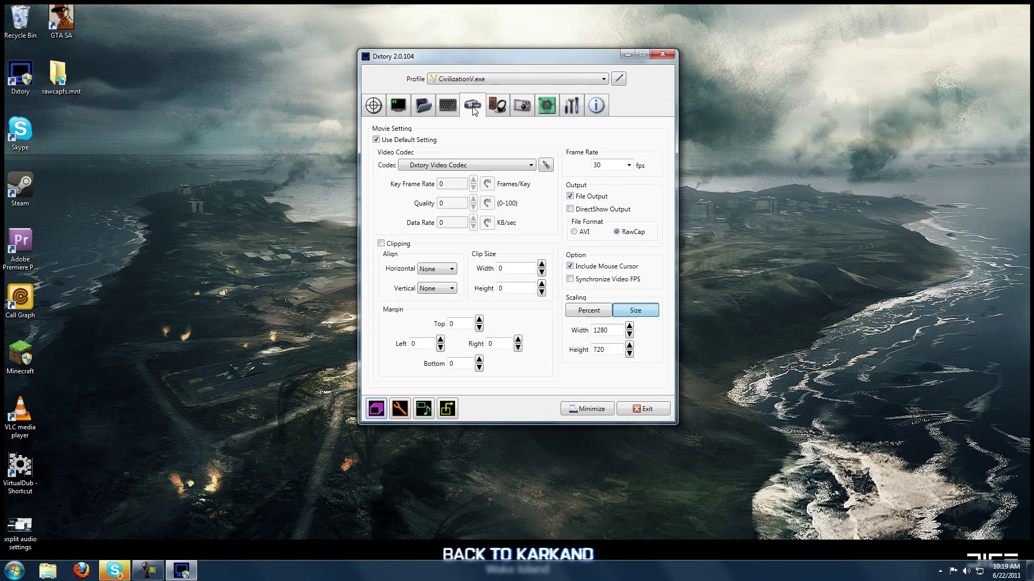